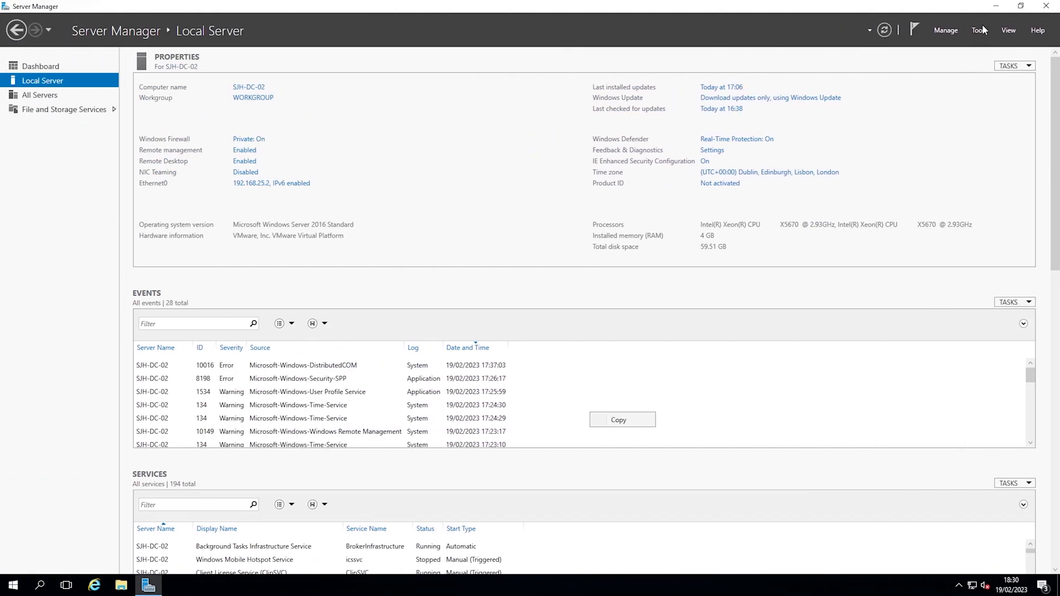
Select Active Directory Domain Services and its required features for a role-based install on SJH-DC-02
click(975, 31)
click(937, 29)
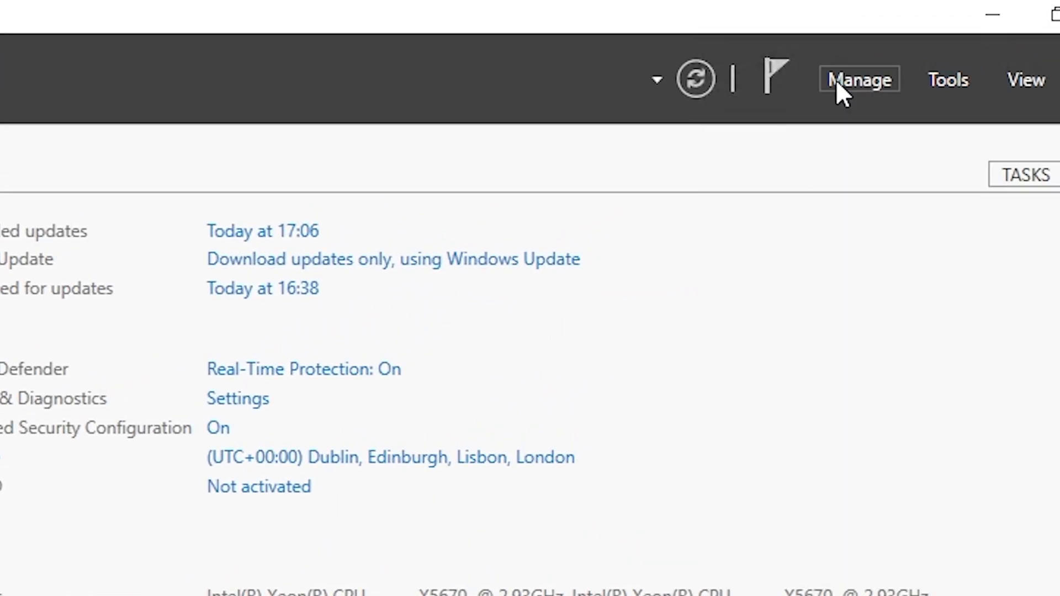
click(836, 79)
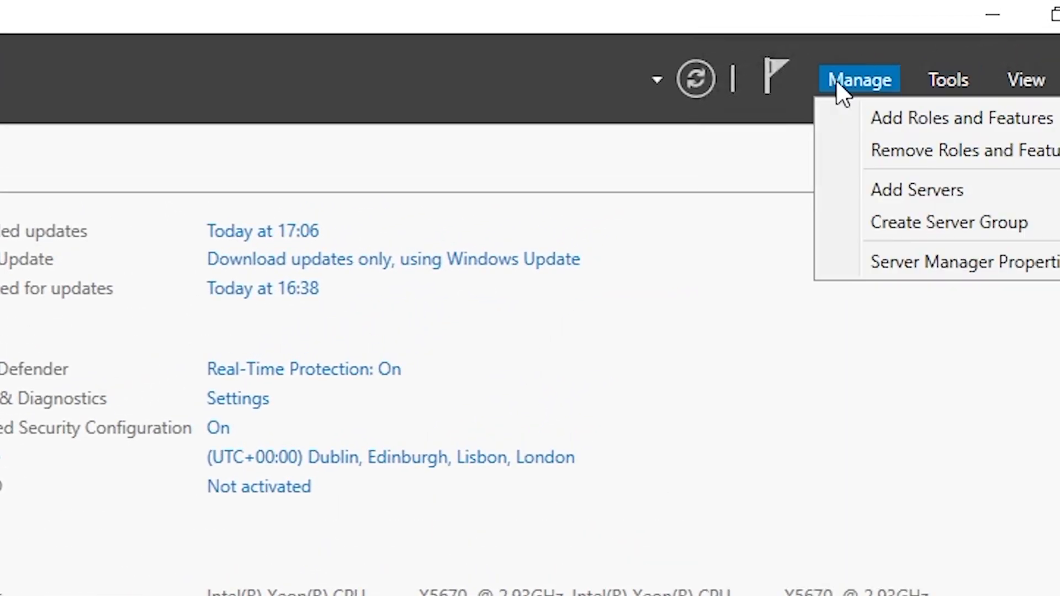
click(931, 120)
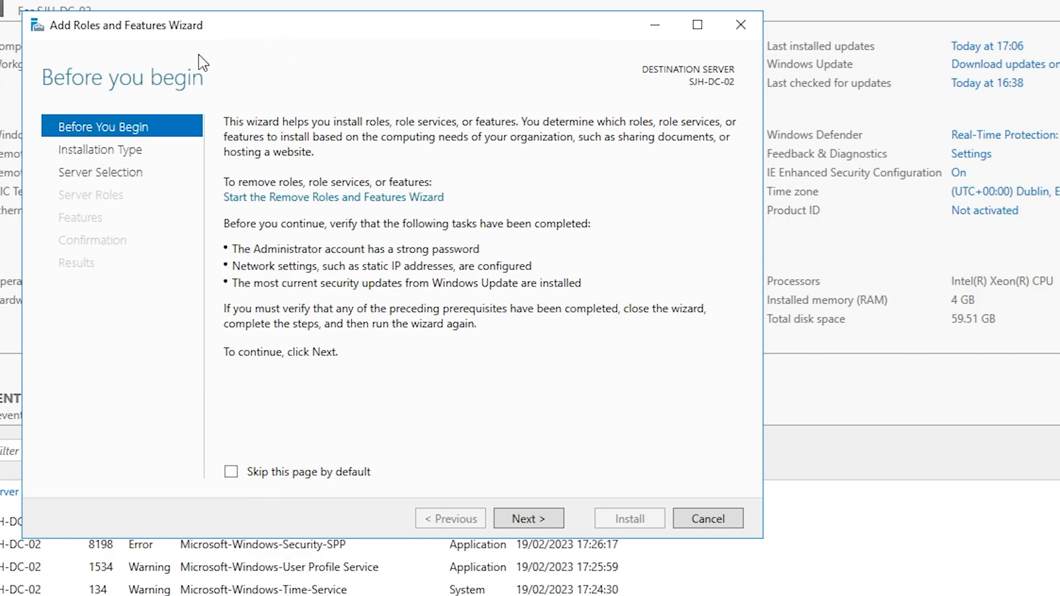
click(560, 528)
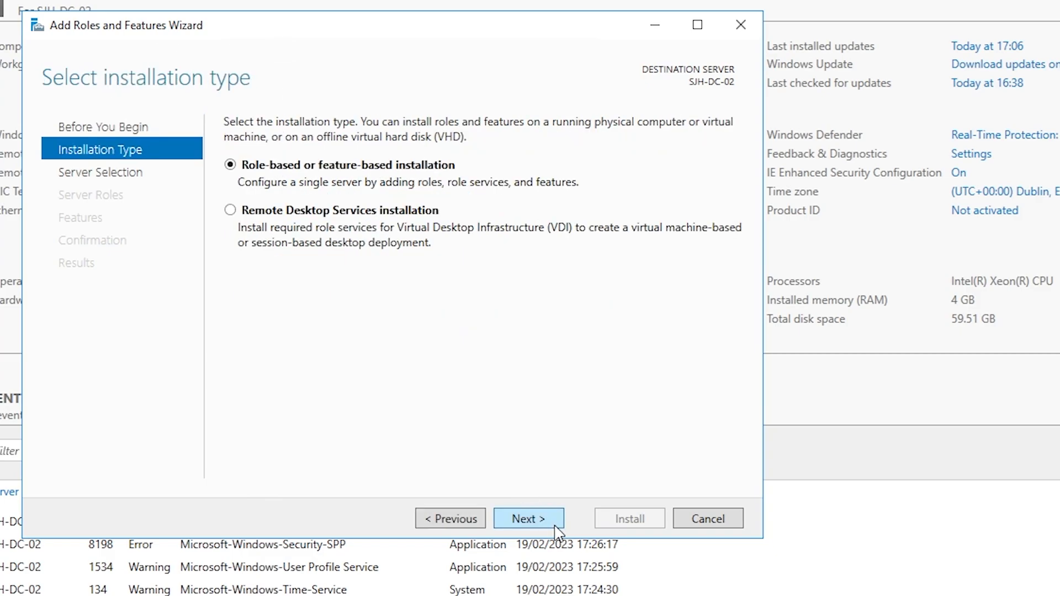
click(558, 532)
click(558, 532)
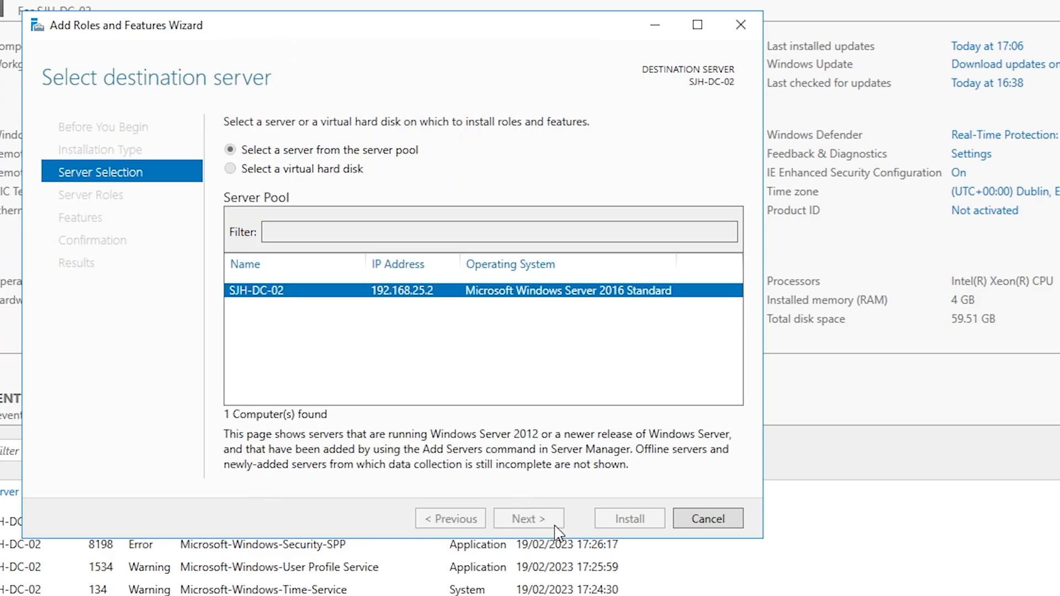
click(253, 196)
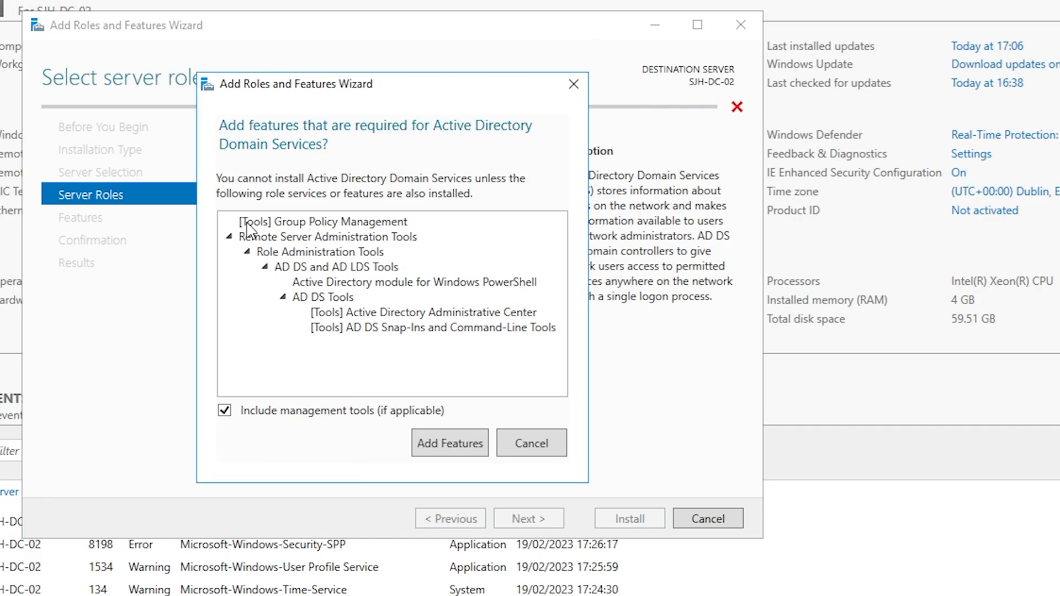
click(441, 446)
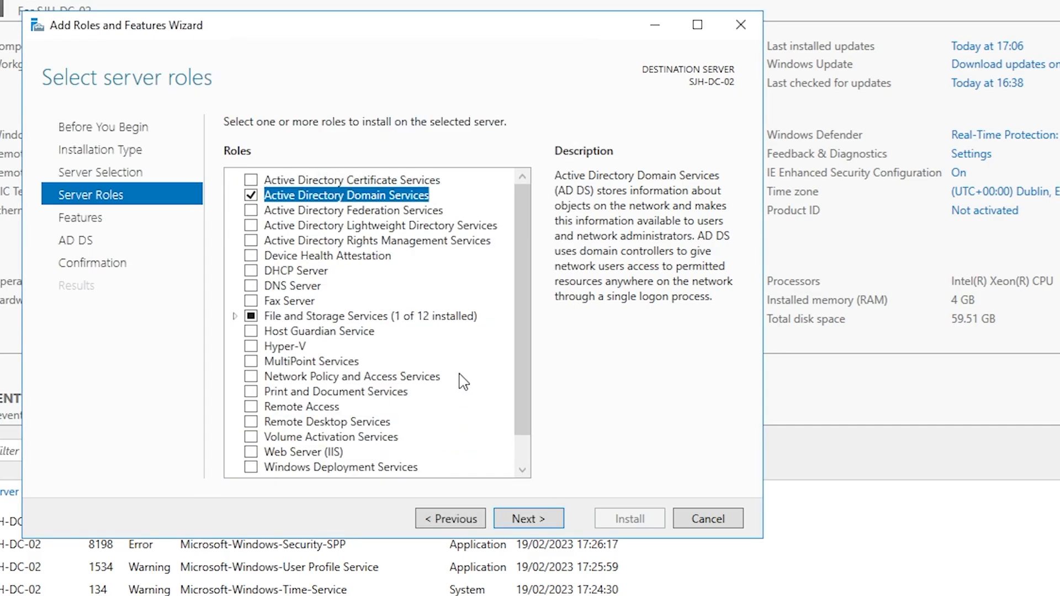
click(531, 519)
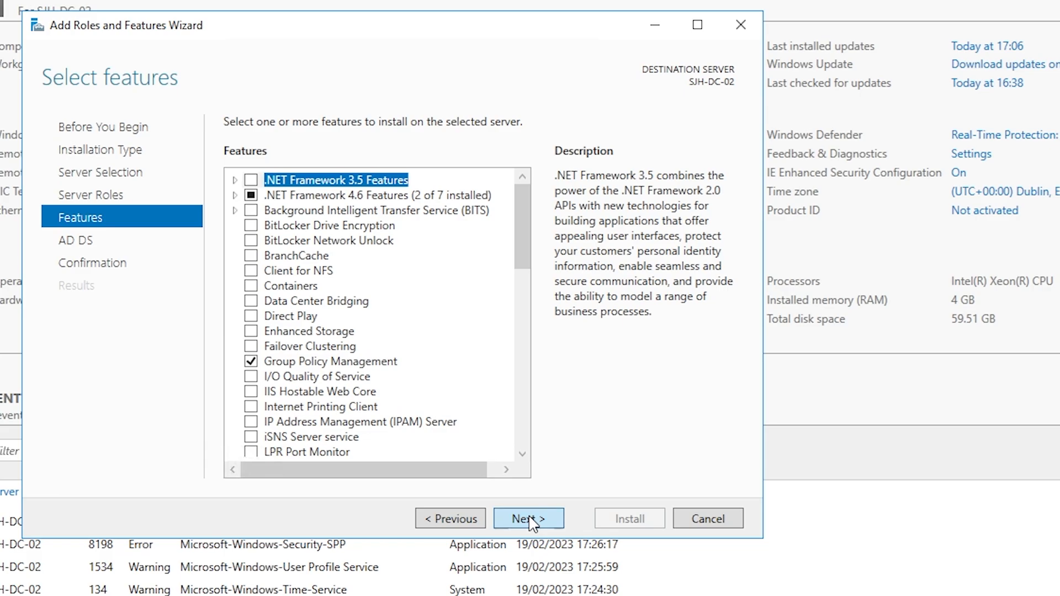
click(531, 522)
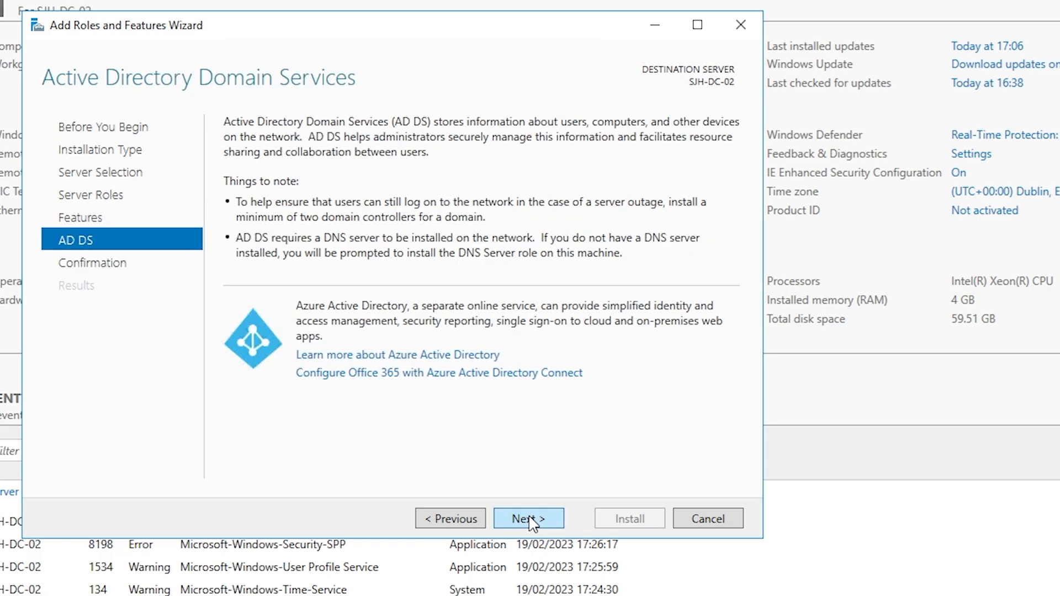
click(532, 522)
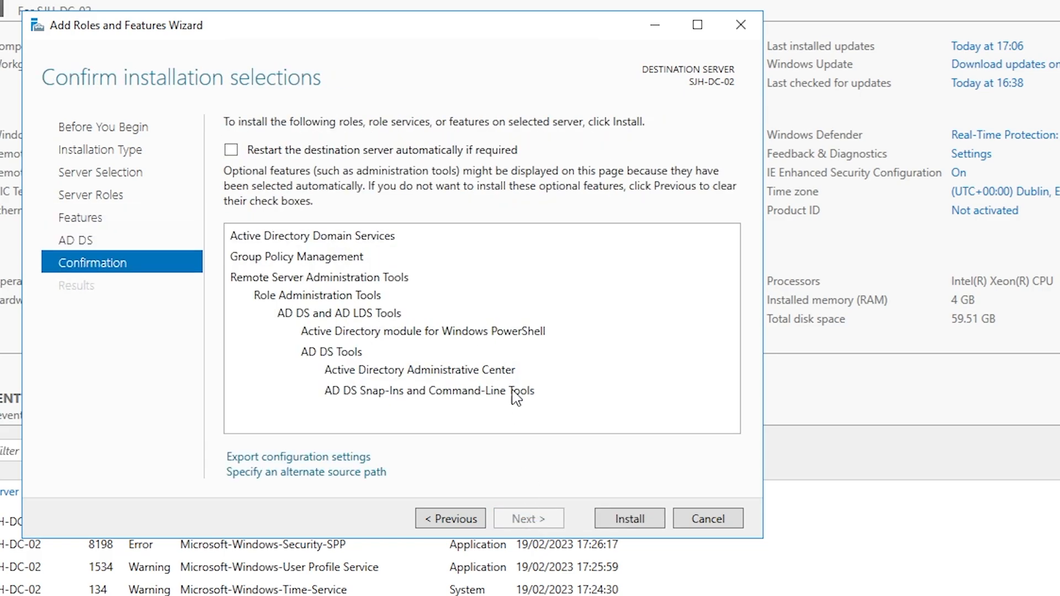
Install the AD DS role, close the wizard, and check notifications for the pending post-deployment configuration
click(653, 521)
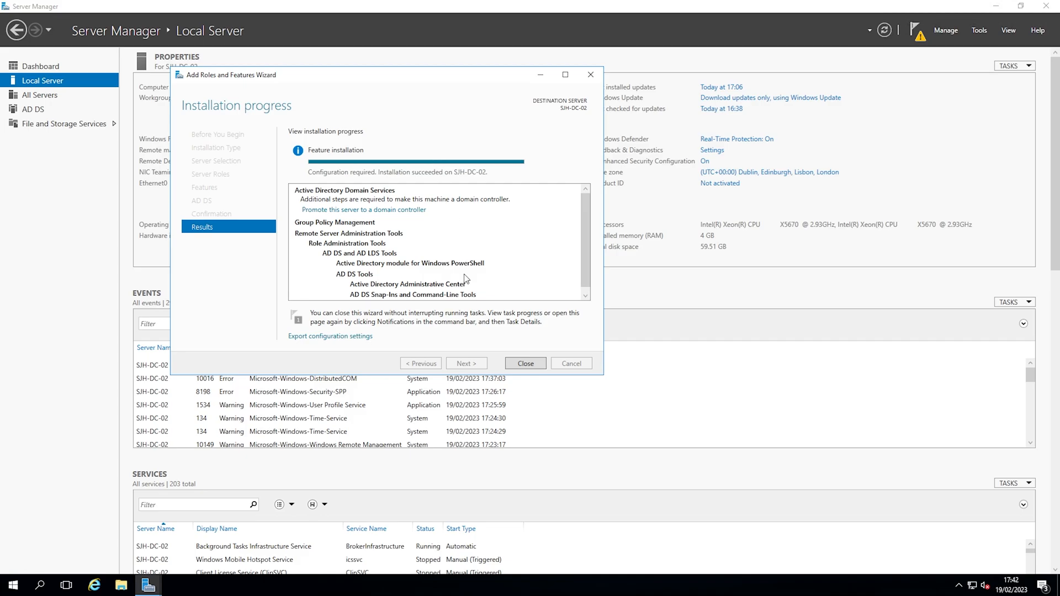
click(526, 363)
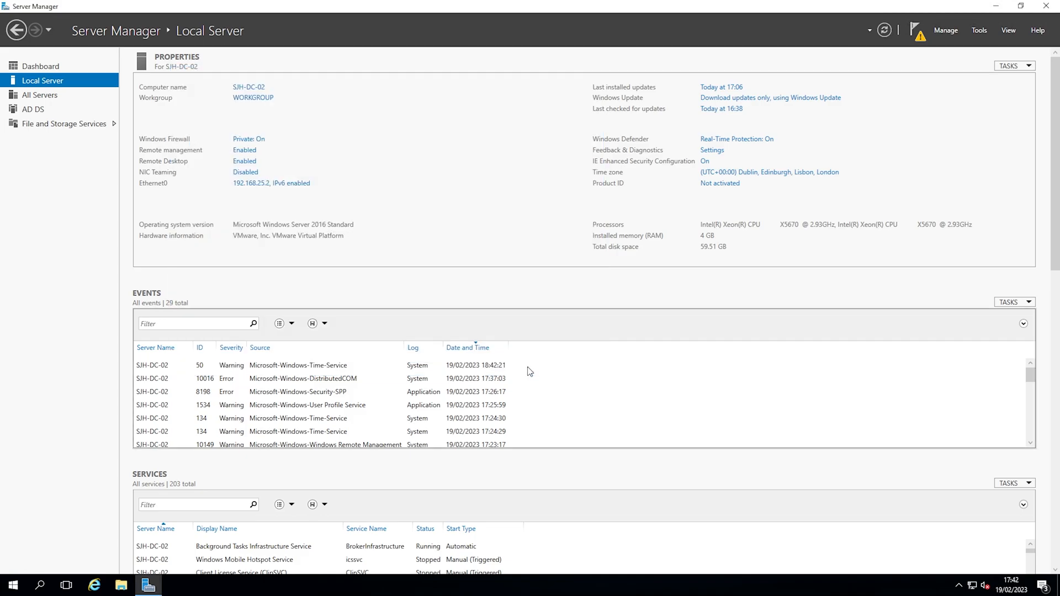
click(31, 110)
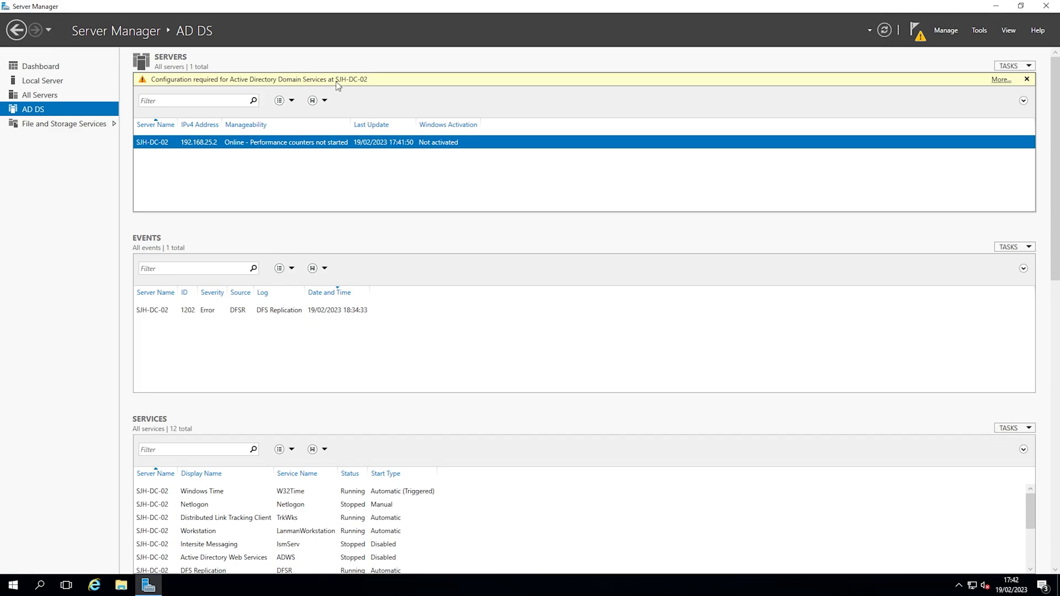
click(916, 32)
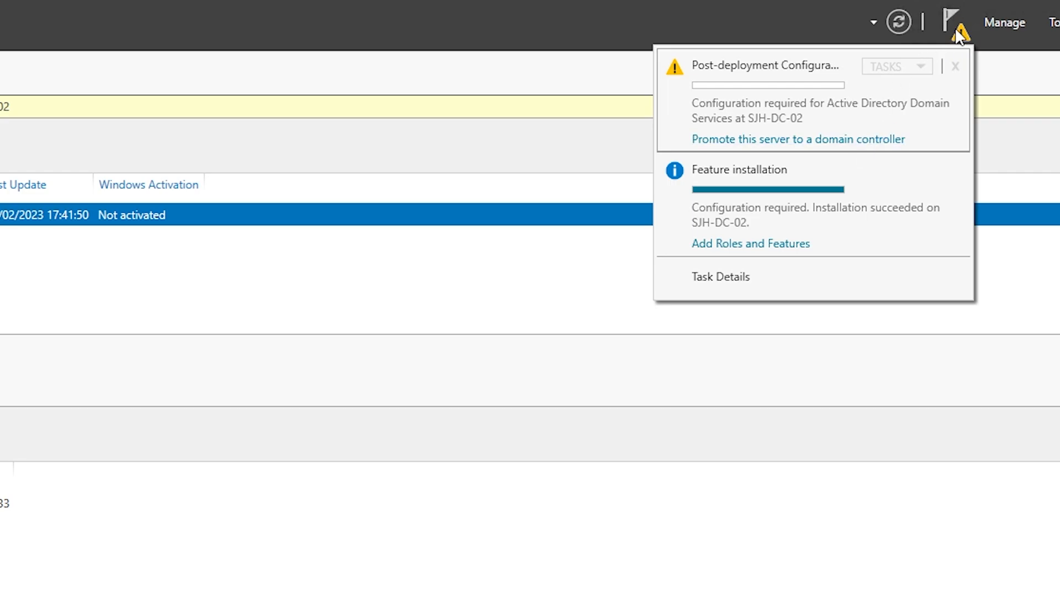
Launch 'Promote this server to a domain controller' and bring the configuration wizard into view
click(858, 145)
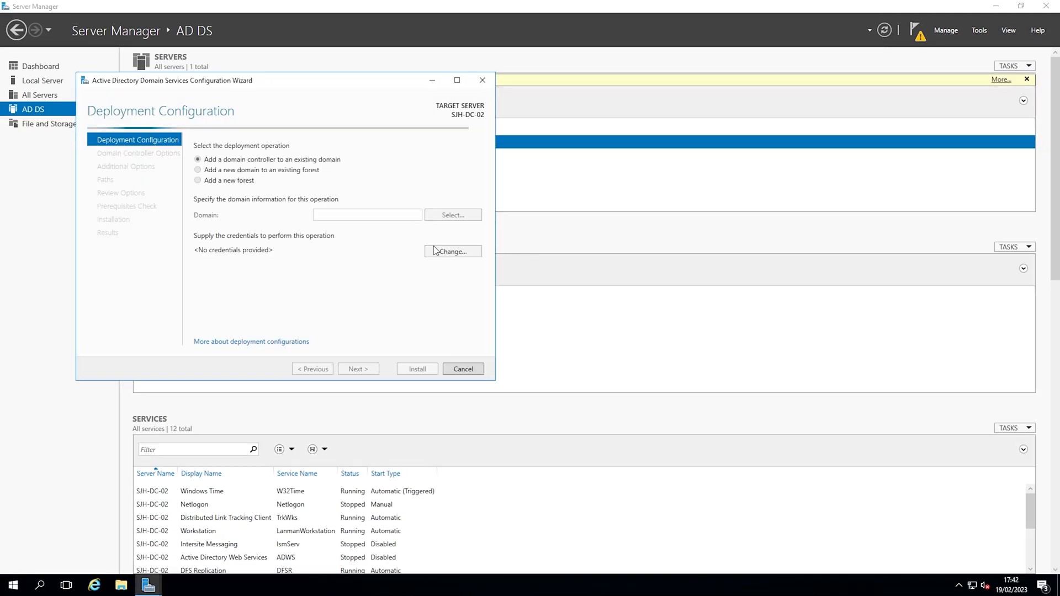
click(322, 69)
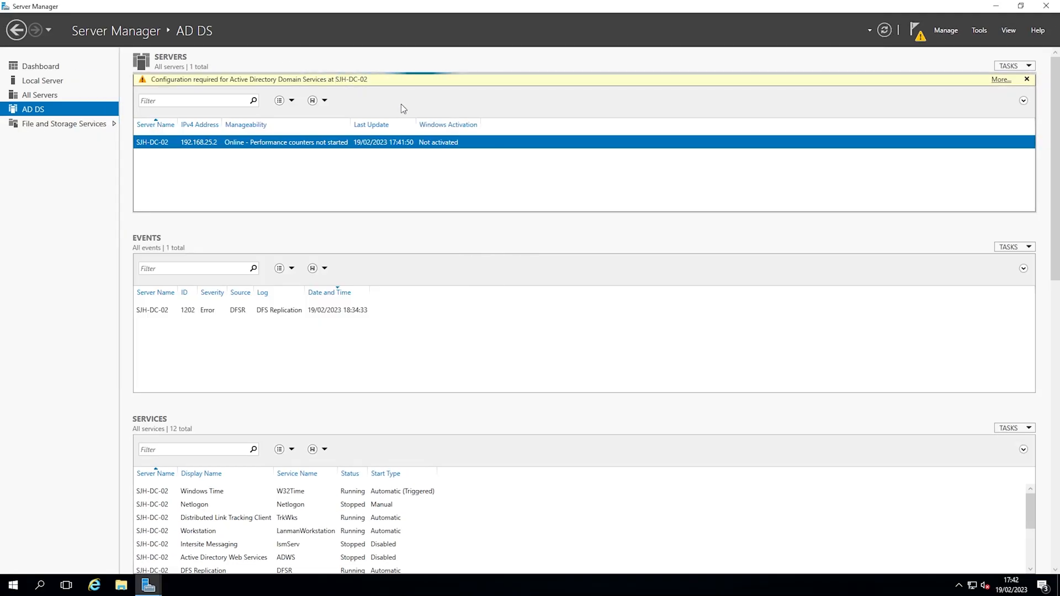
click(917, 31)
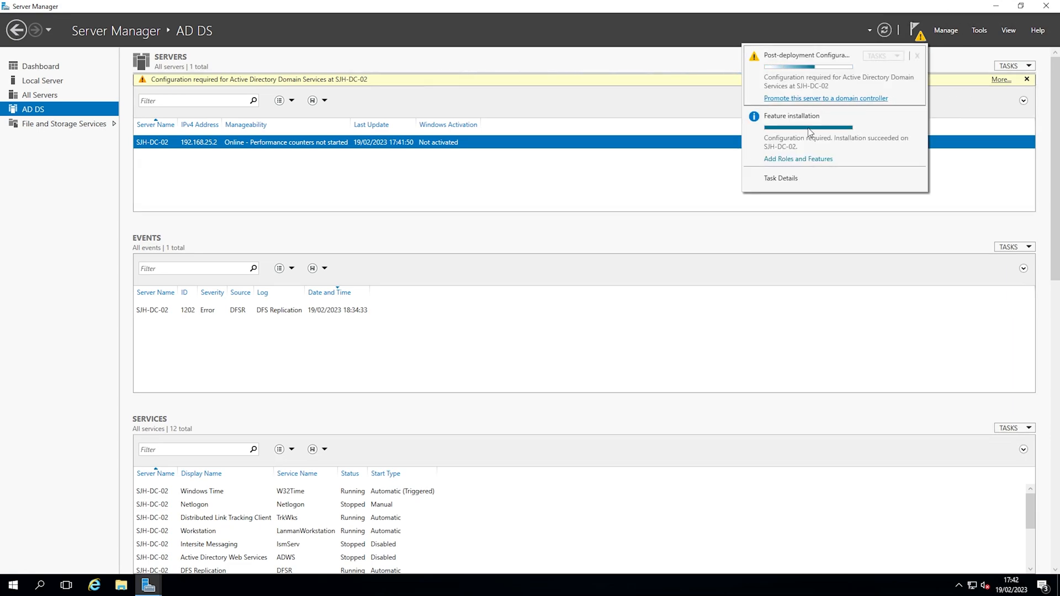
mouse_move(148, 584)
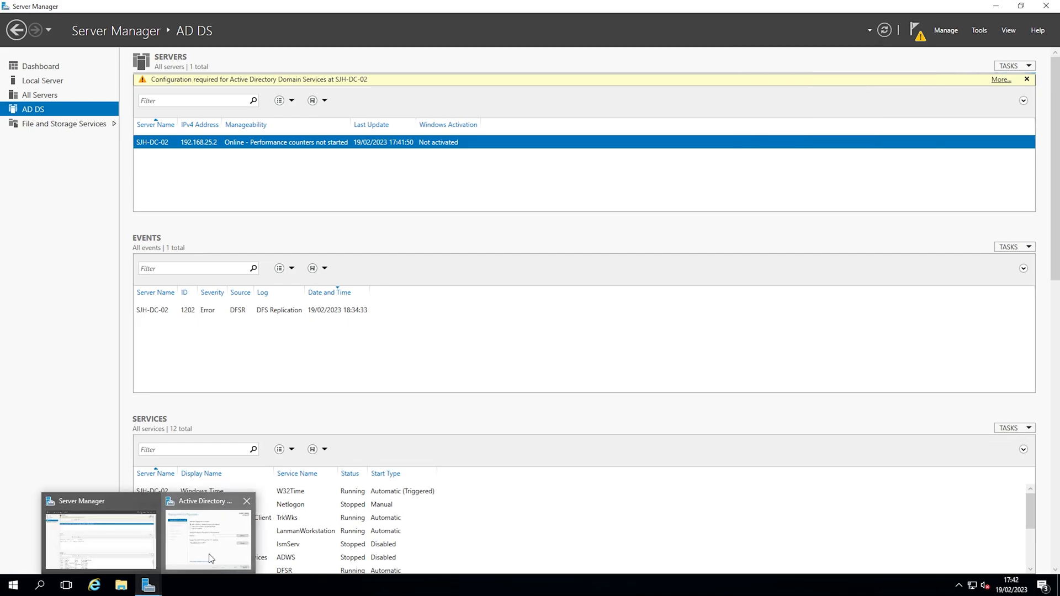
click(209, 559)
drag(310, 84, 380, 84)
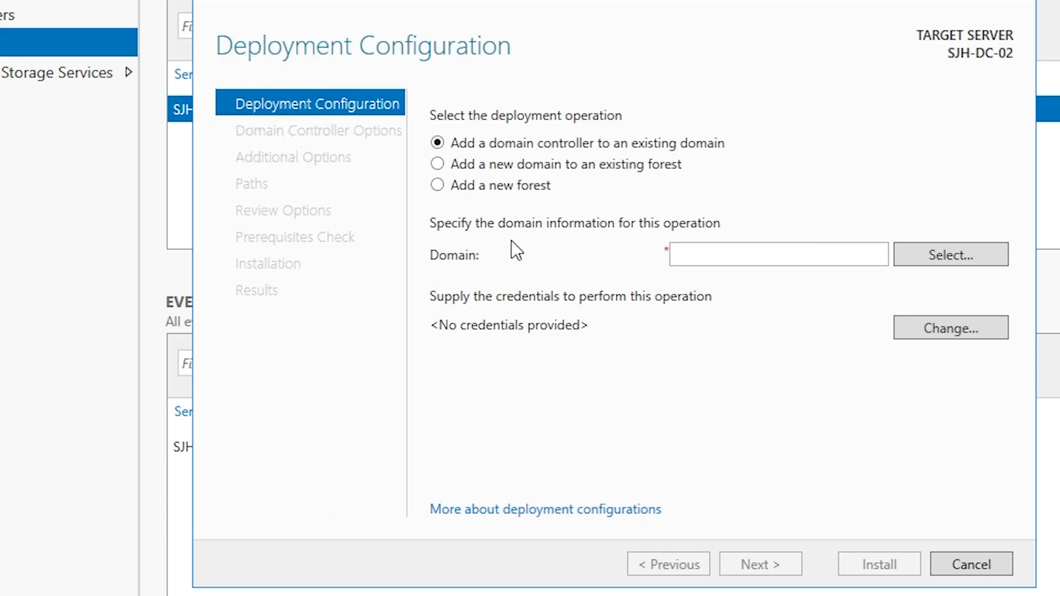
Enter steve.lab as the existing domain to join and browse the forest for it
click(727, 249)
click(979, 259)
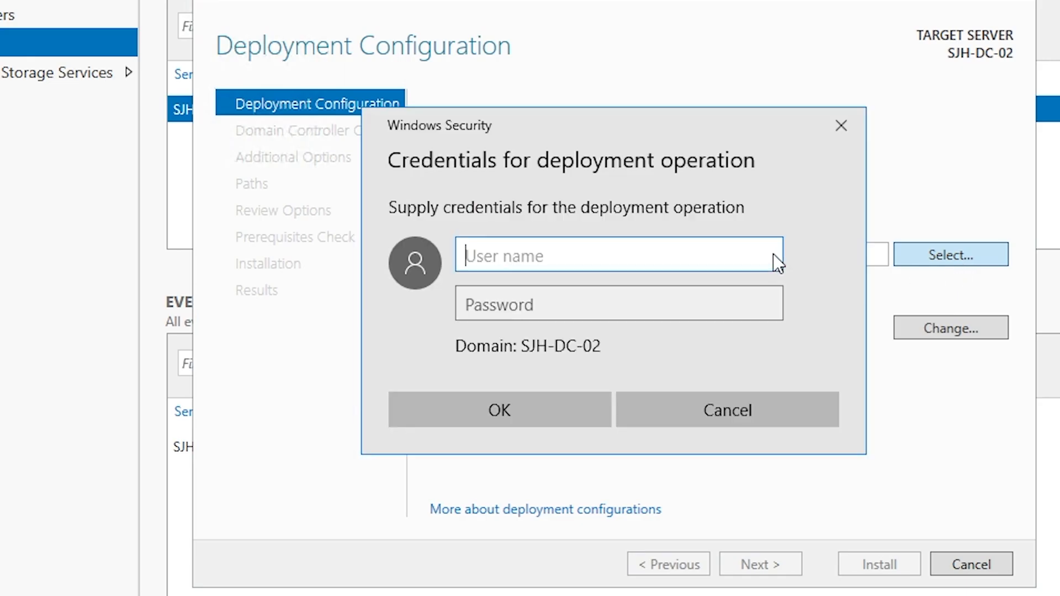
click(821, 133)
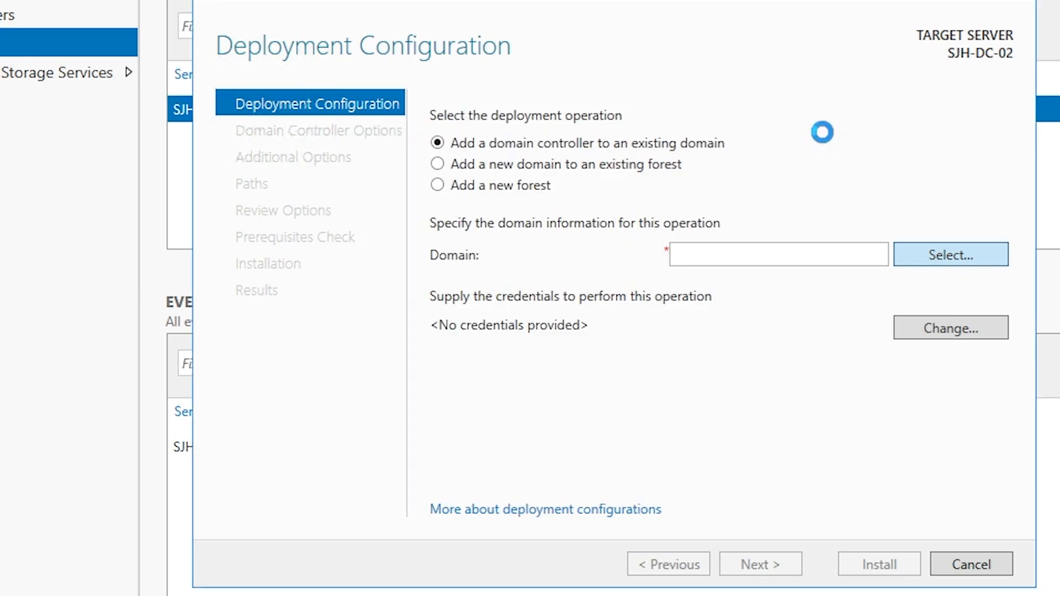
click(761, 255)
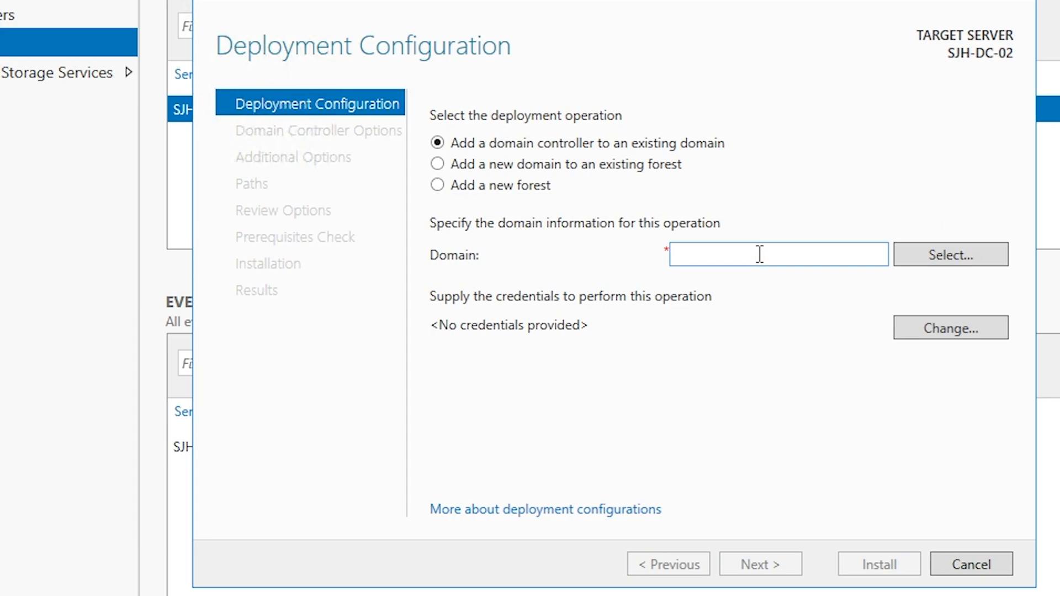
text(steve.lab)
click(971, 248)
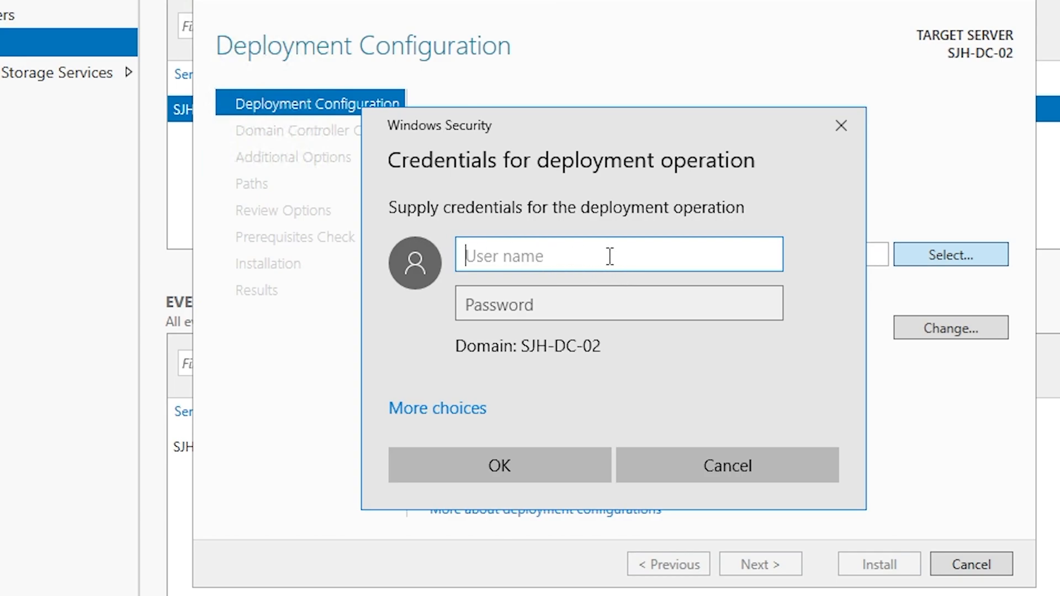
Authenticate as Administrator and pick steve.lab from the forest's domains
text(Administrator)
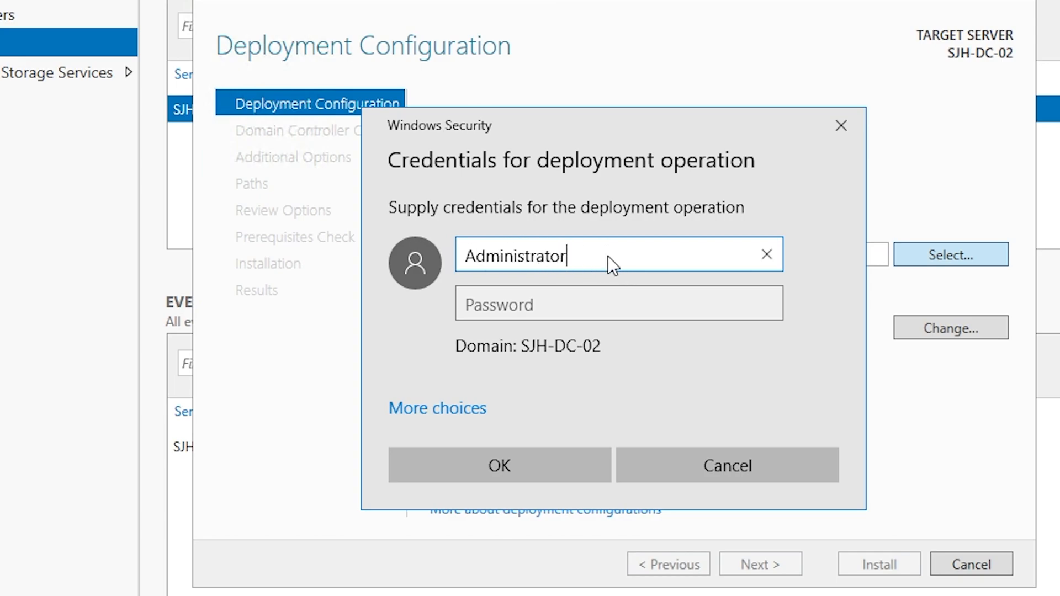
key(Tab)
text(Password1!)
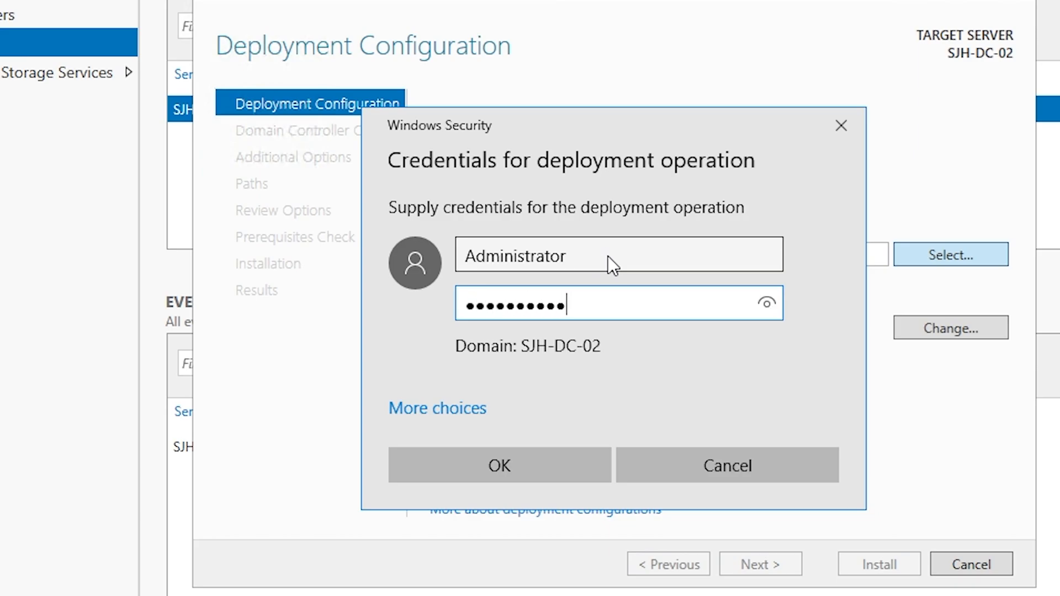
key(Return)
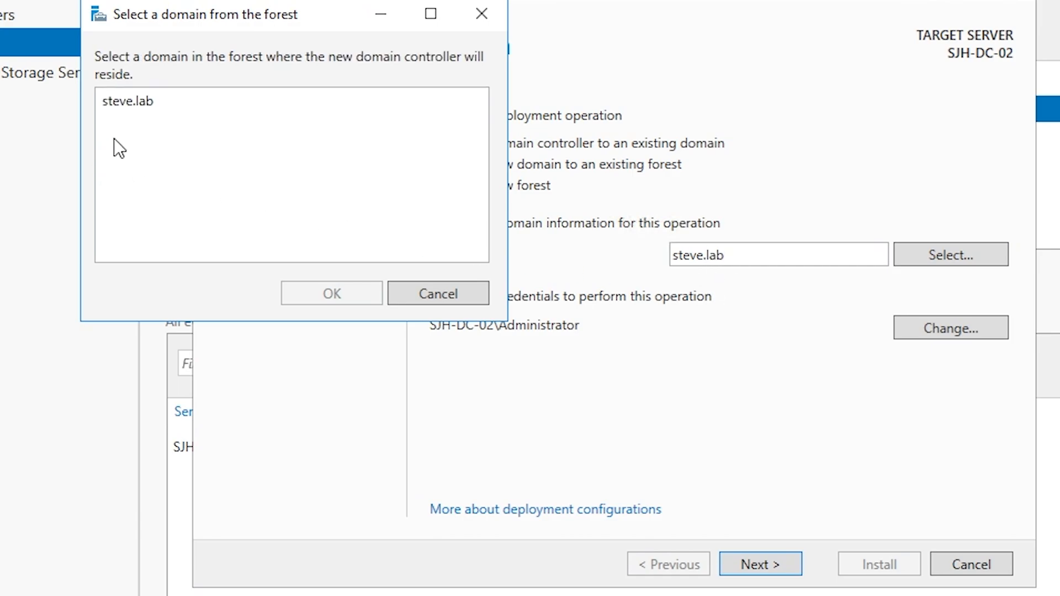
click(139, 106)
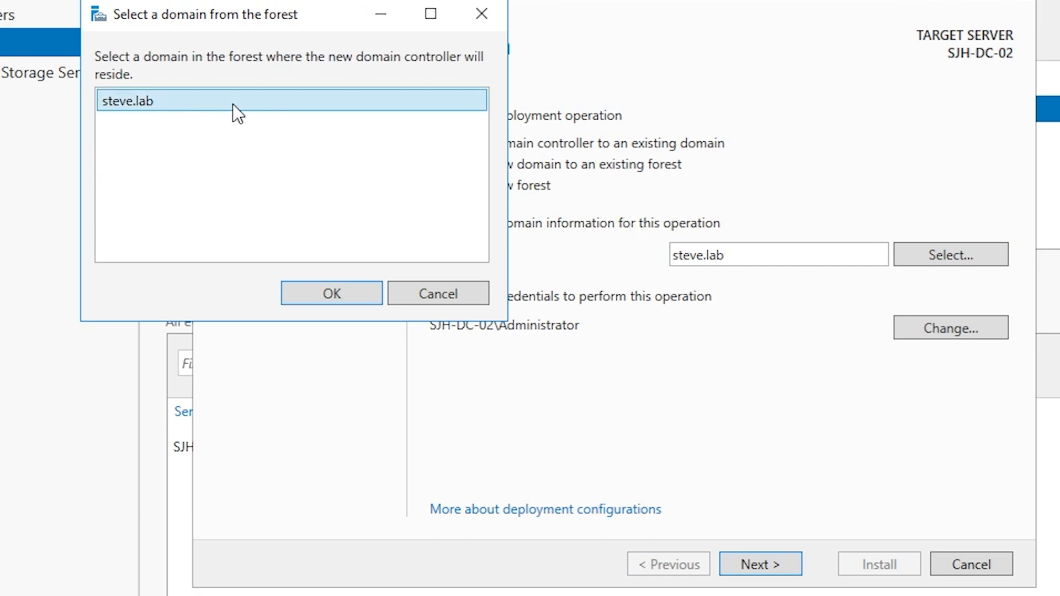
drag(415, 13, 714, 163)
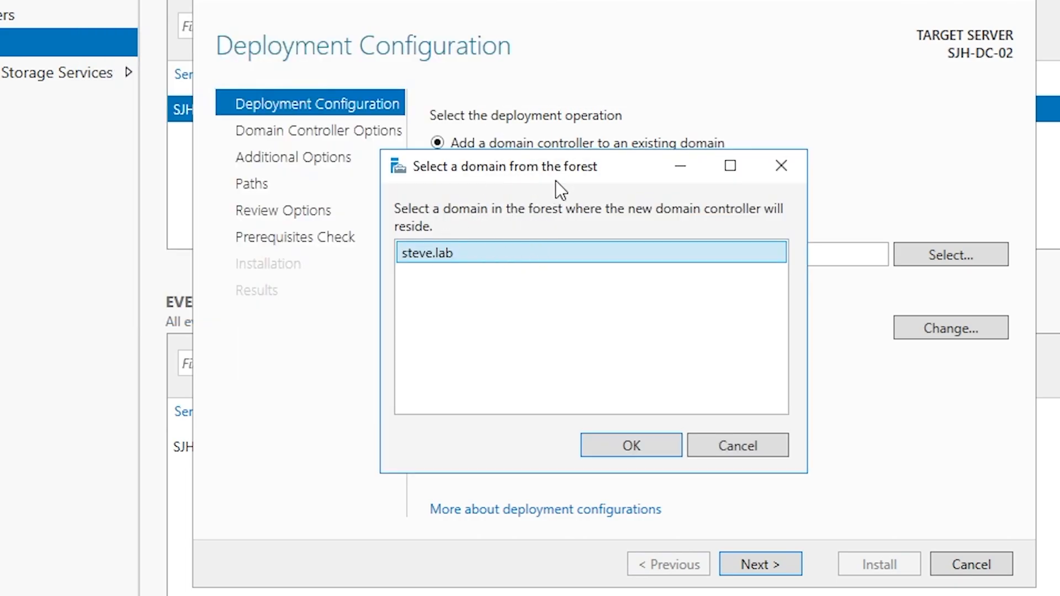
click(647, 445)
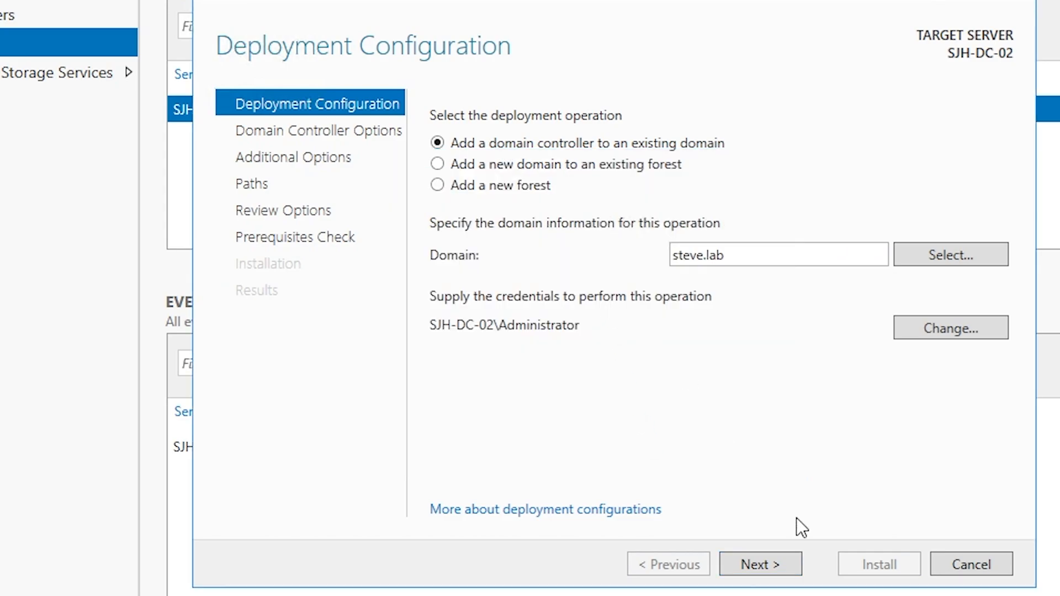
Try advancing past Deployment Configuration, dismissing the credentials prompt, and hit the missing user account name error
click(759, 565)
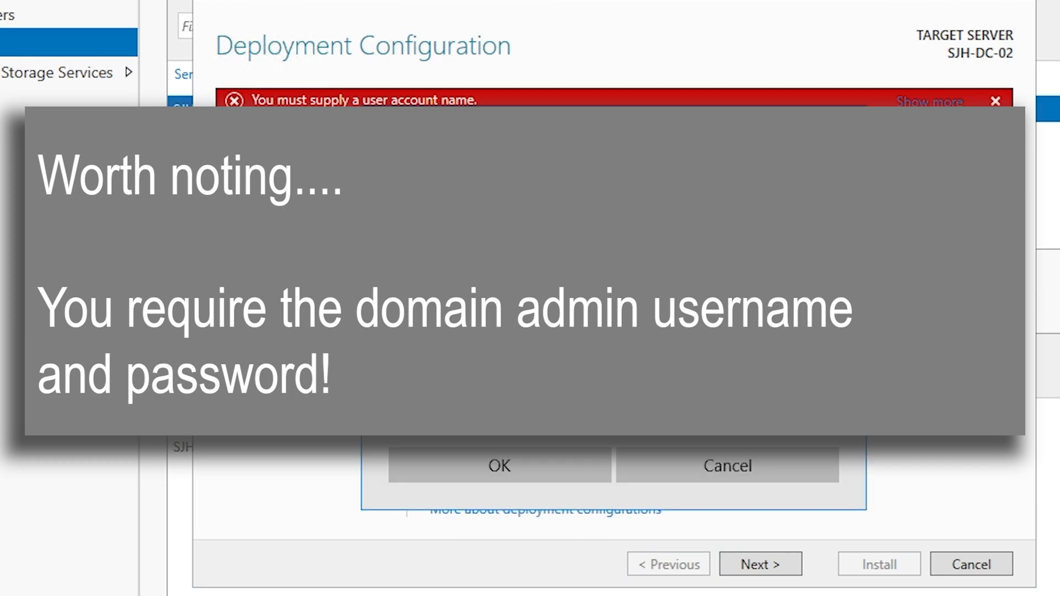
click(430, 409)
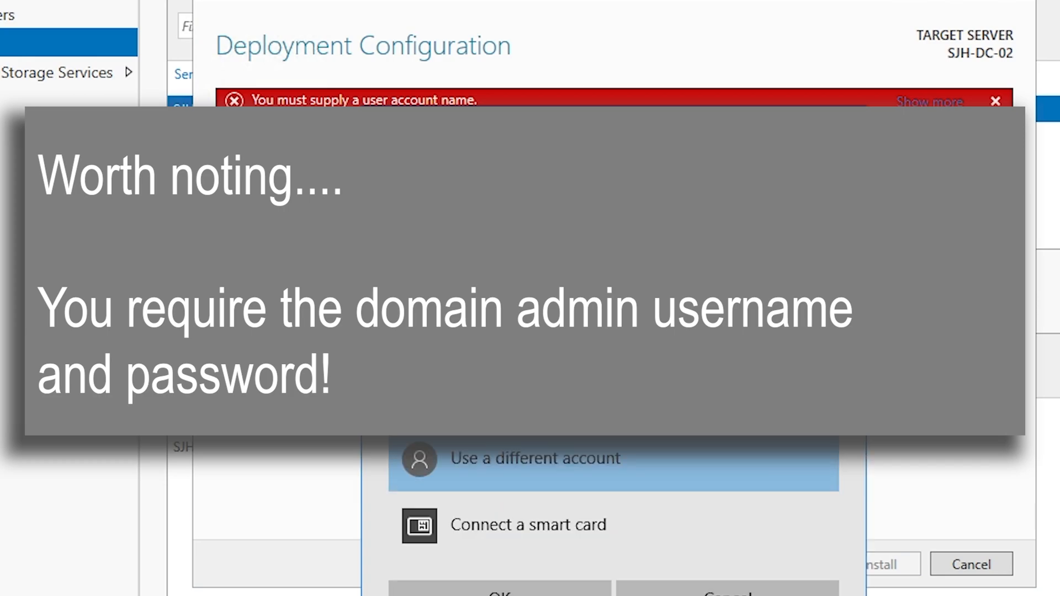
click(583, 458)
key(Return)
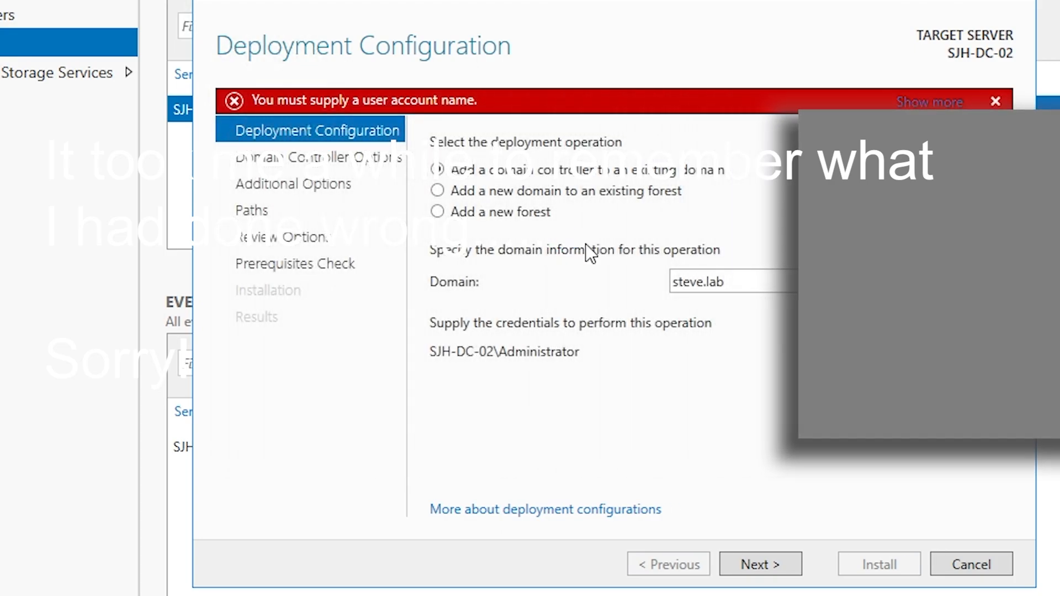
click(775, 563)
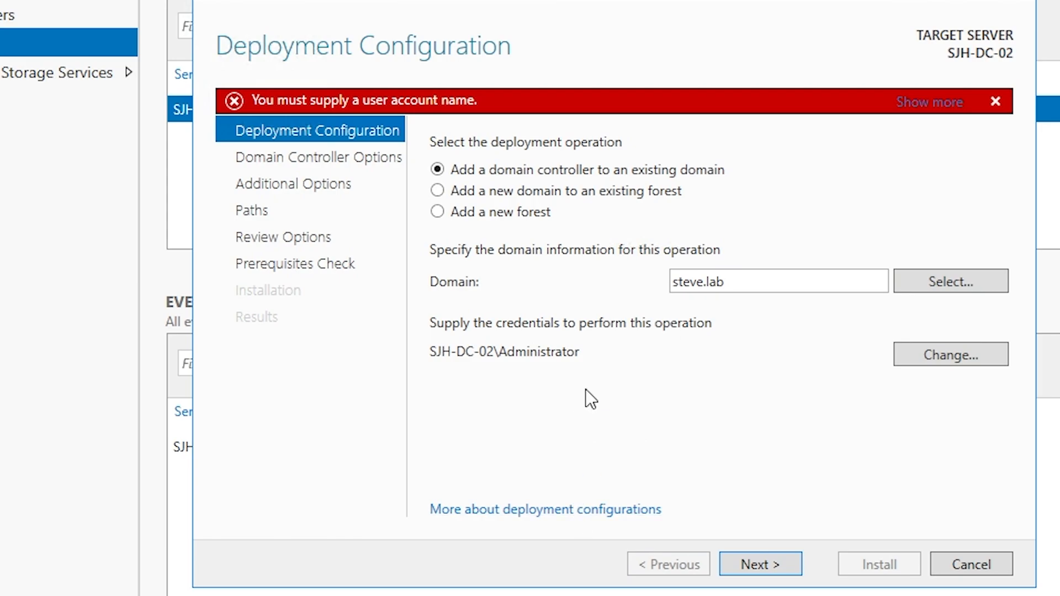
Cancel the failed wizard and relaunch the domain controller promotion from scratch
click(972, 565)
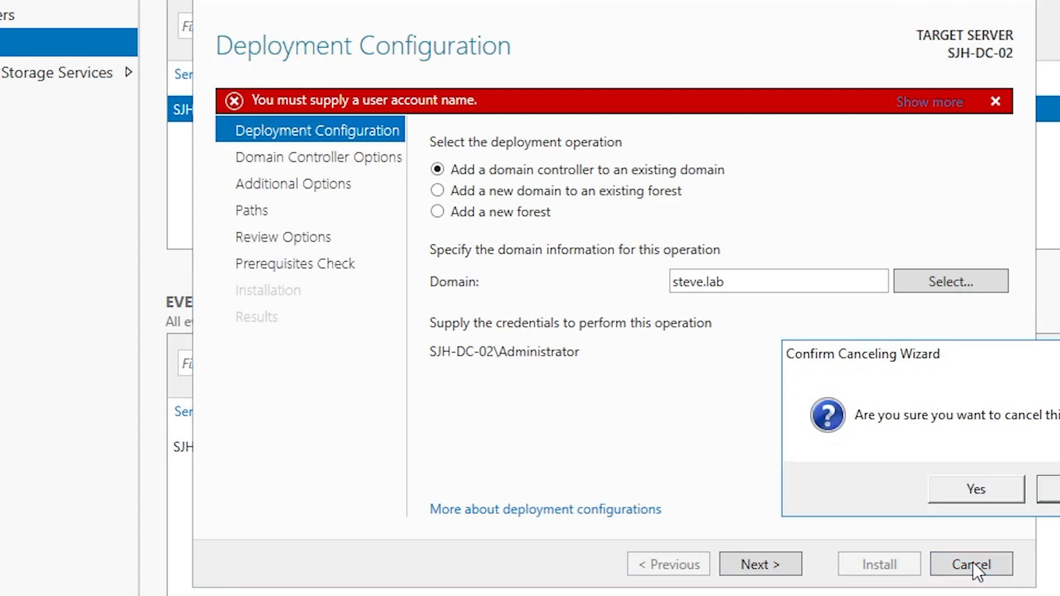
click(969, 489)
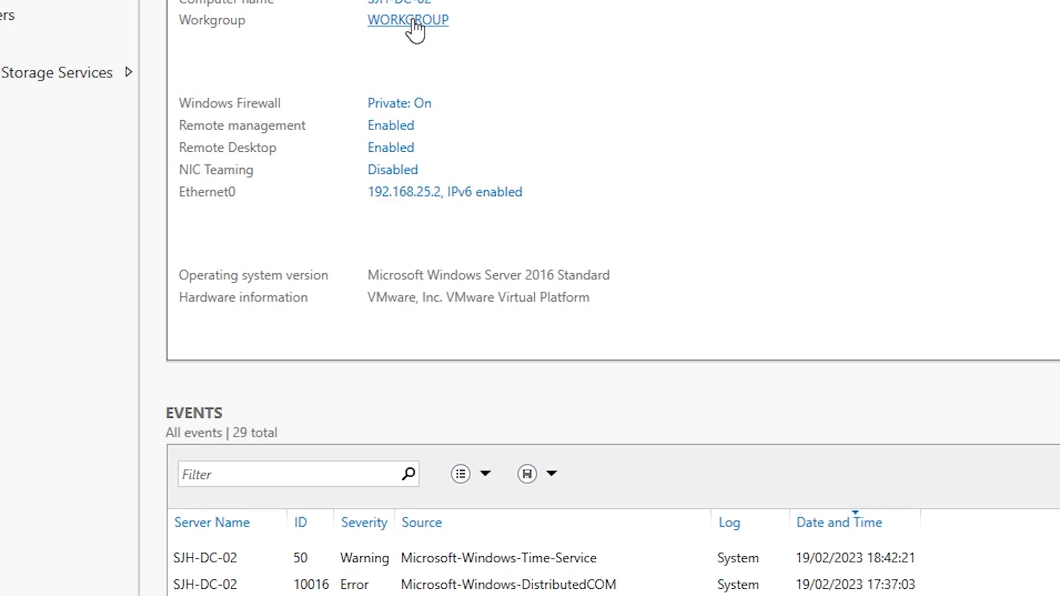
click(412, 22)
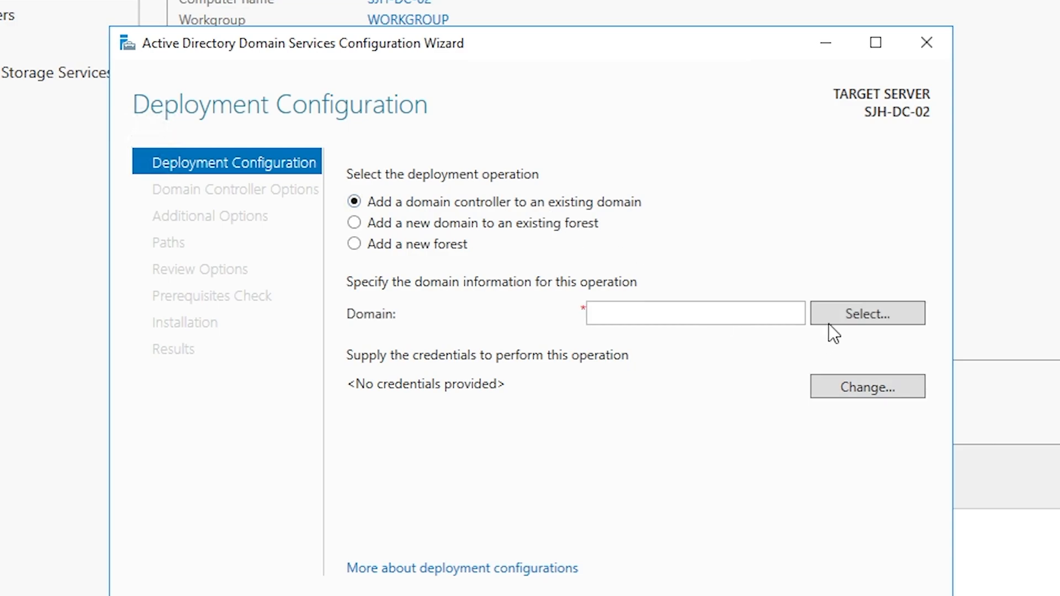
Type steve.lab and confirm it from the forest's domain list after authenticating as Administrator
click(700, 307)
text(steve)
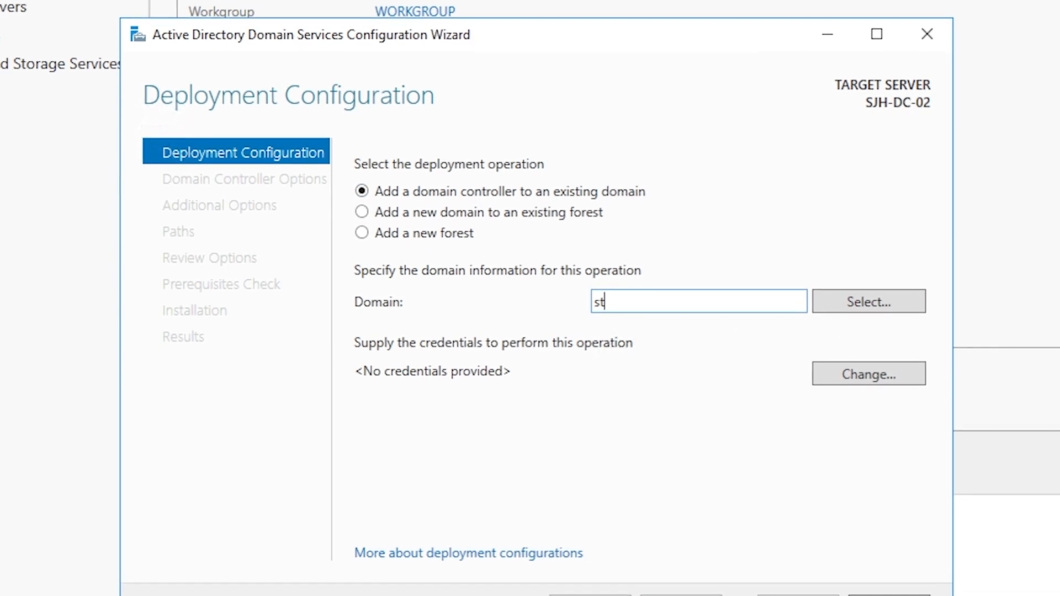
text(.lab)
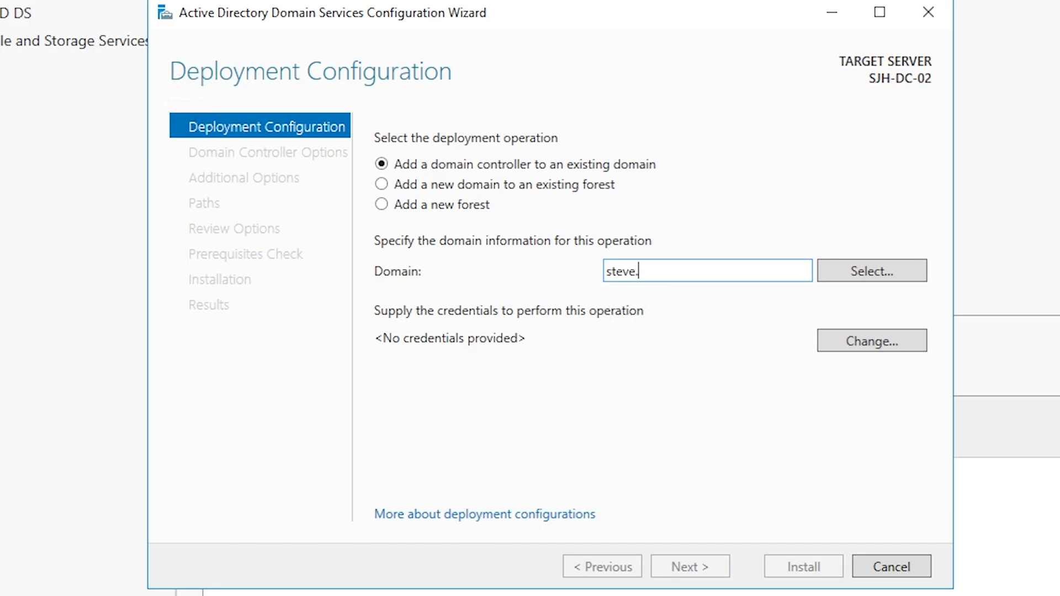
click(904, 270)
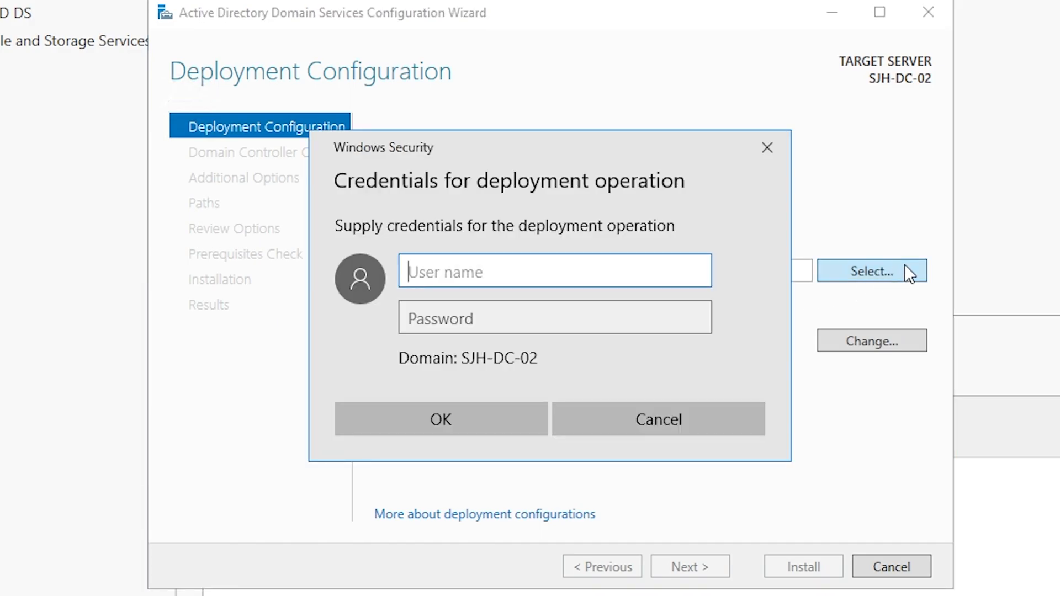
text(Ad)
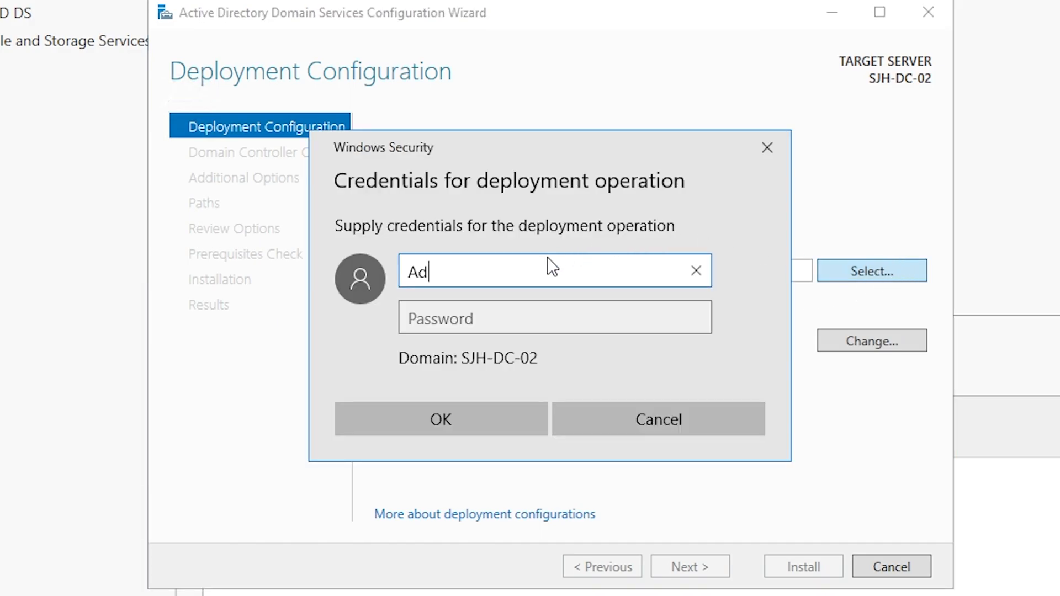
text(ministrato)
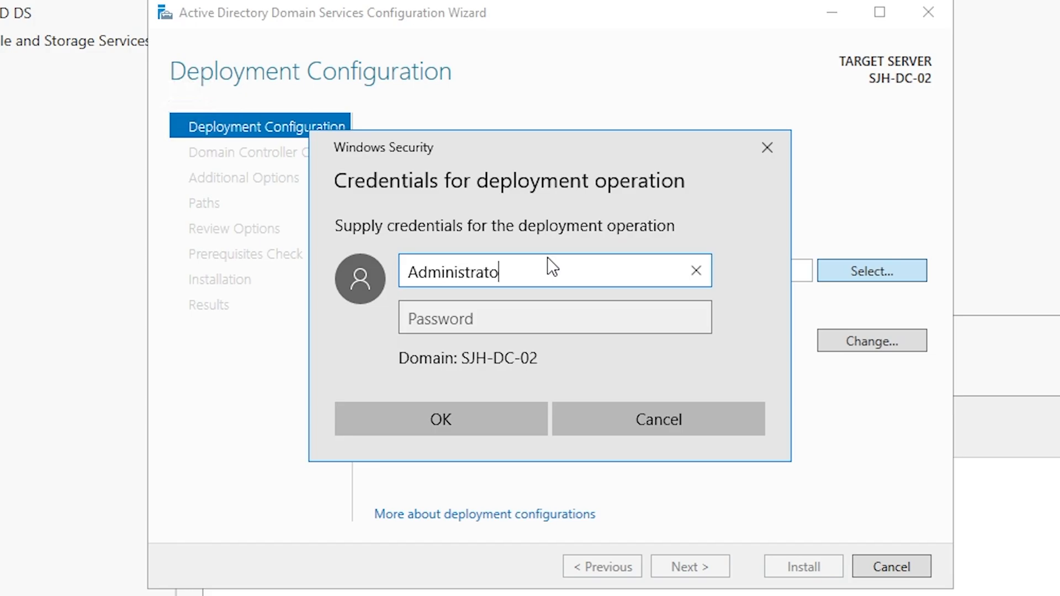
text(r)
key(Tab)
text(**********)
key(Return)
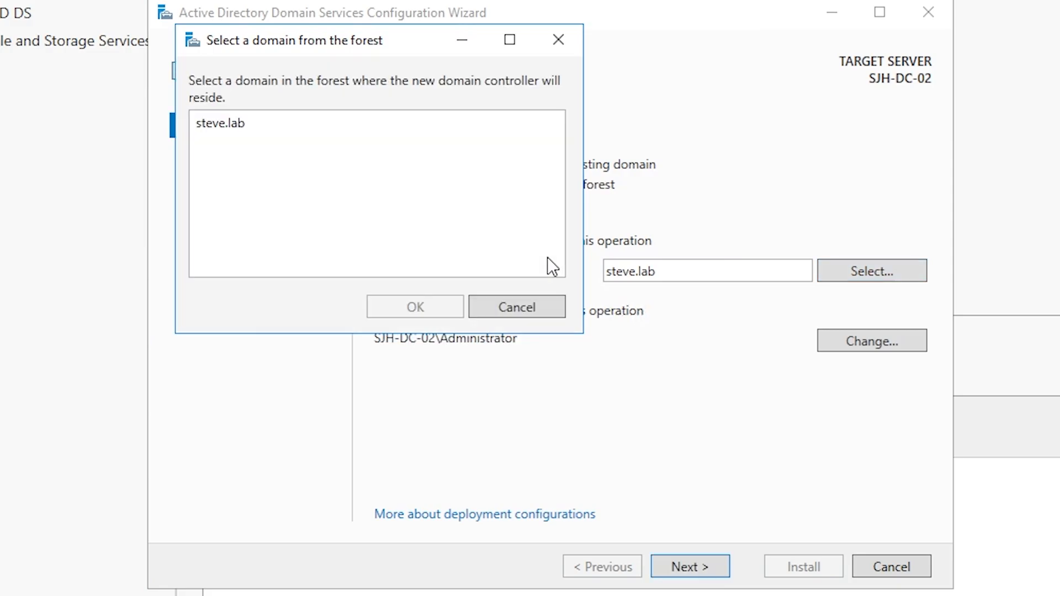
click(282, 124)
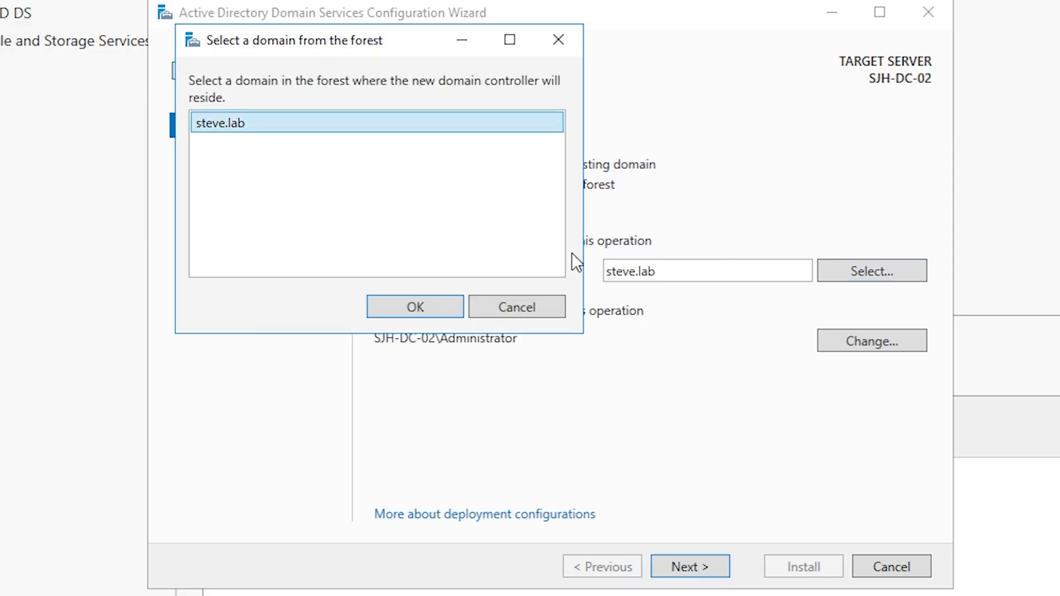
click(448, 307)
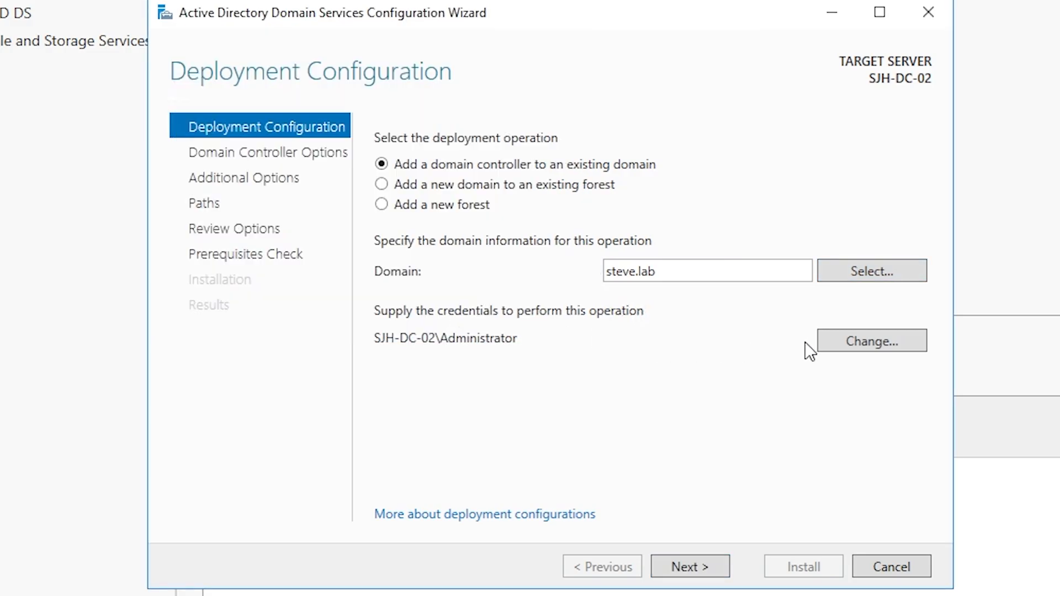
Change the deployment credentials to a STEVE domain administrator account and continue to Domain Controller Options
click(872, 340)
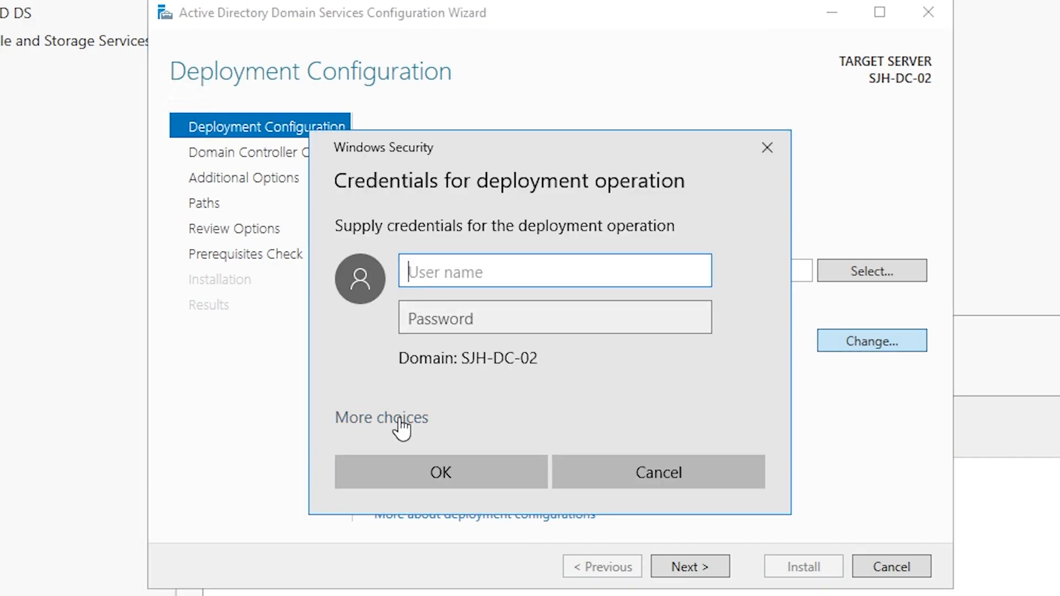
click(400, 421)
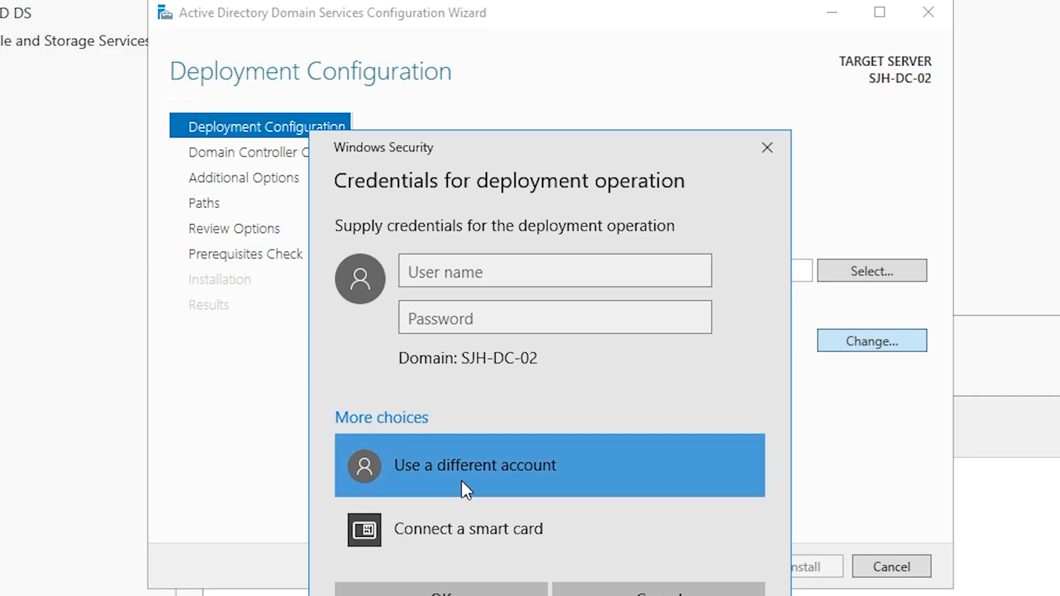
click(498, 281)
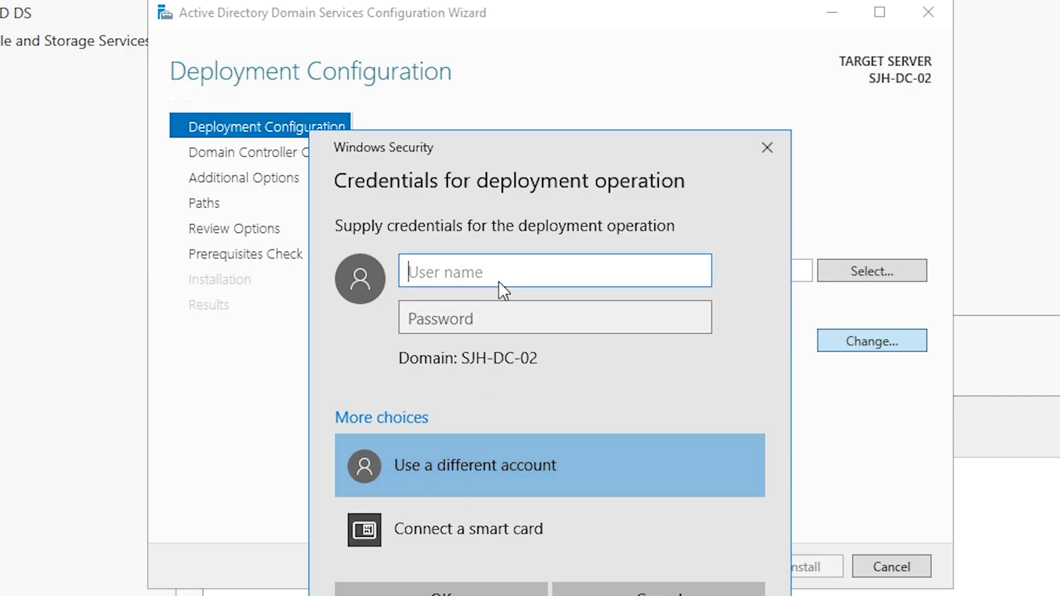
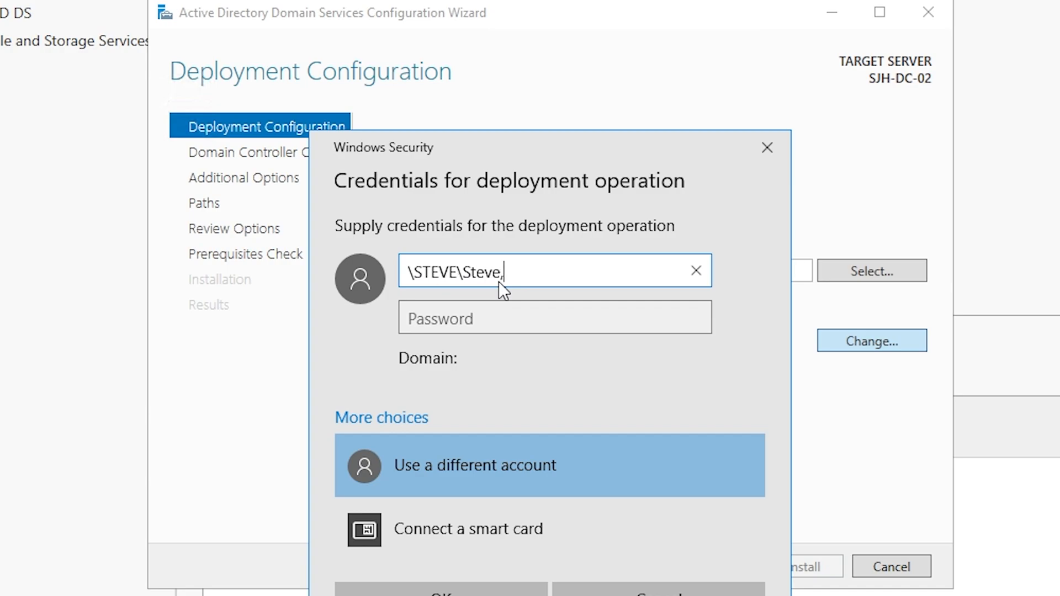
key(Tab)
text(•••••••••••)
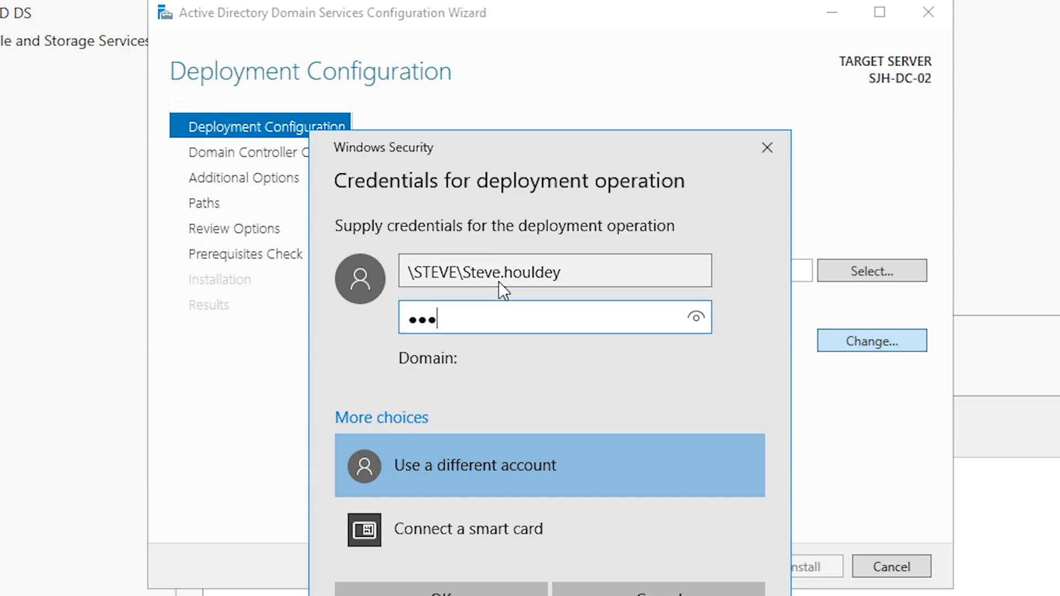
key(Return)
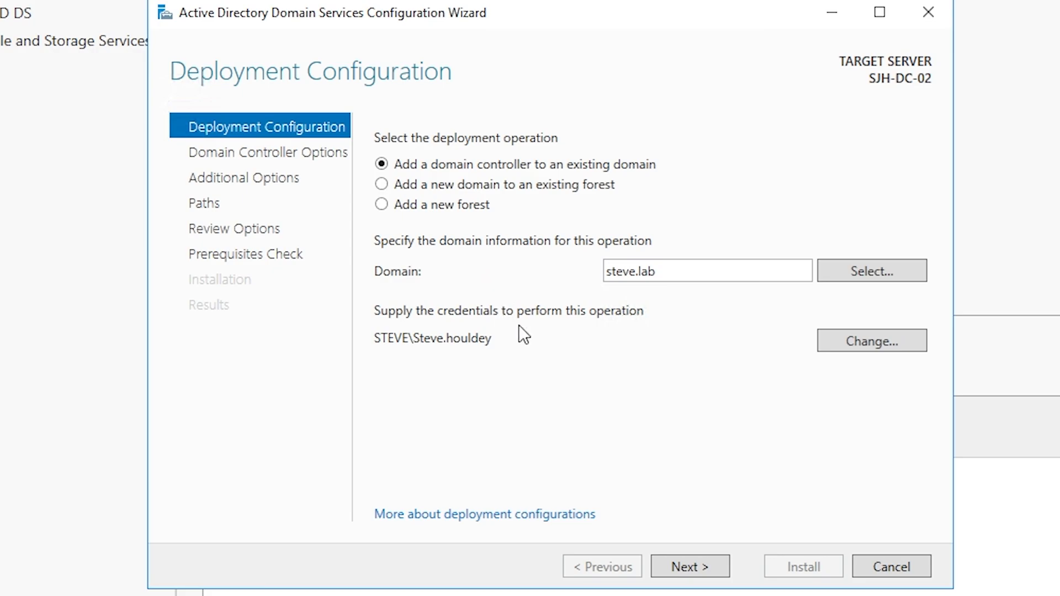
click(687, 561)
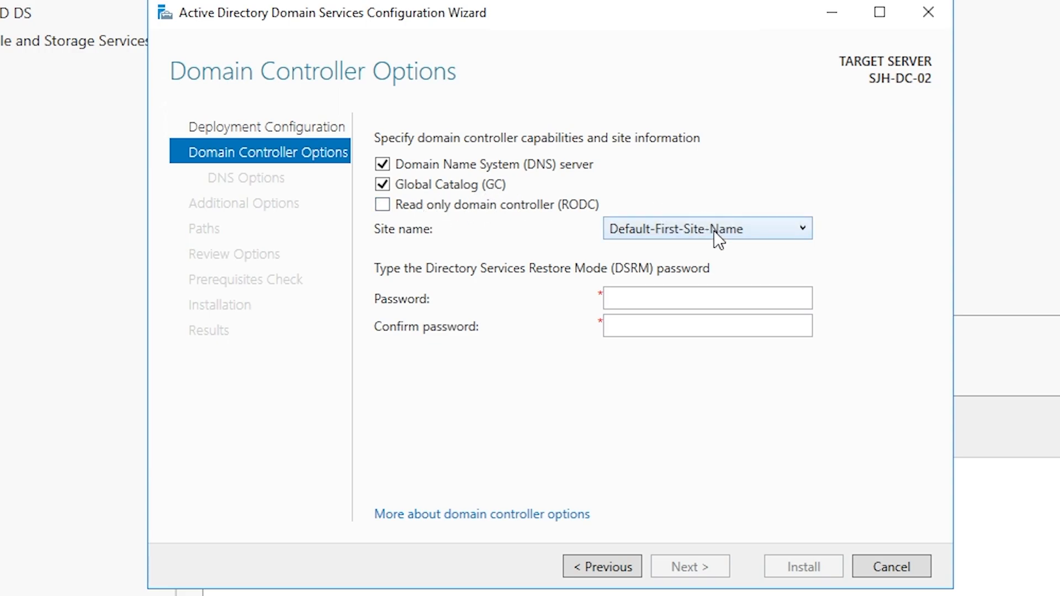
Keep Default-First-Site-Name, DNS server and Global Catalog, and enter and confirm the DSRM password
click(797, 231)
click(803, 229)
click(803, 228)
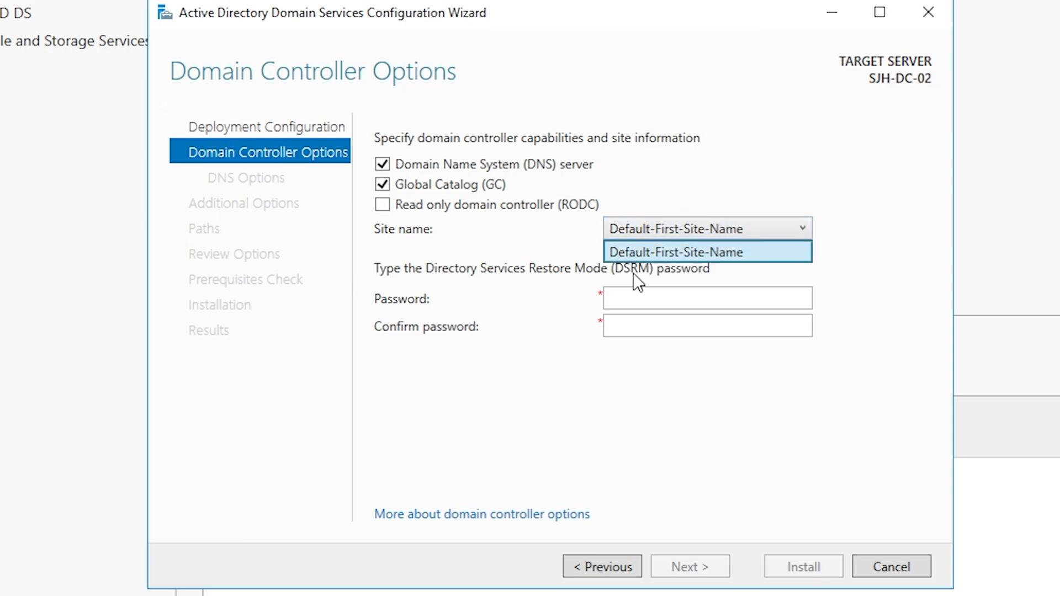
click(772, 227)
click(735, 294)
text(•••••••••)
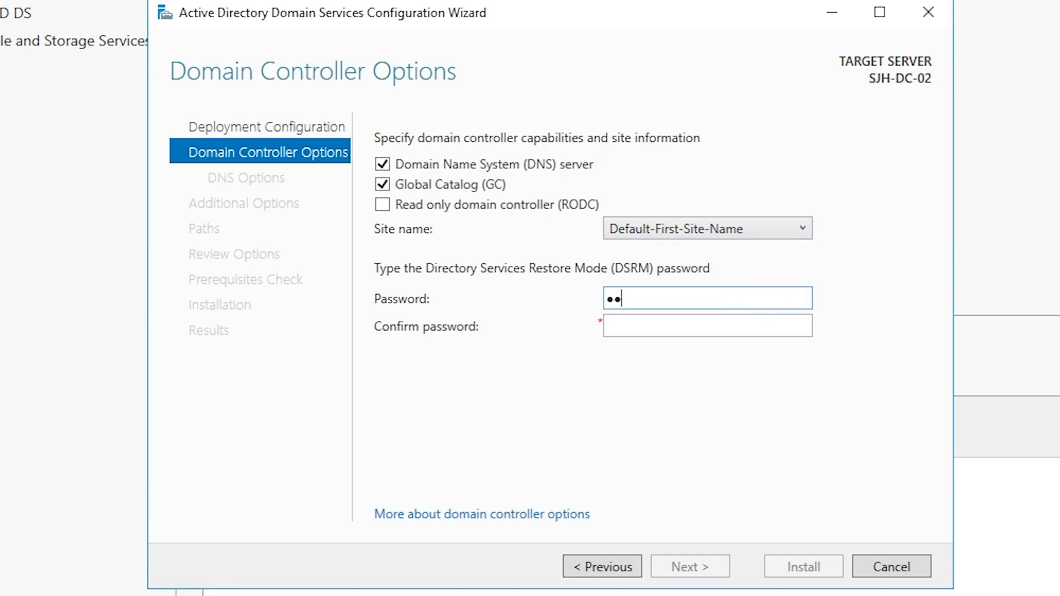
text(•)
key(Tab)
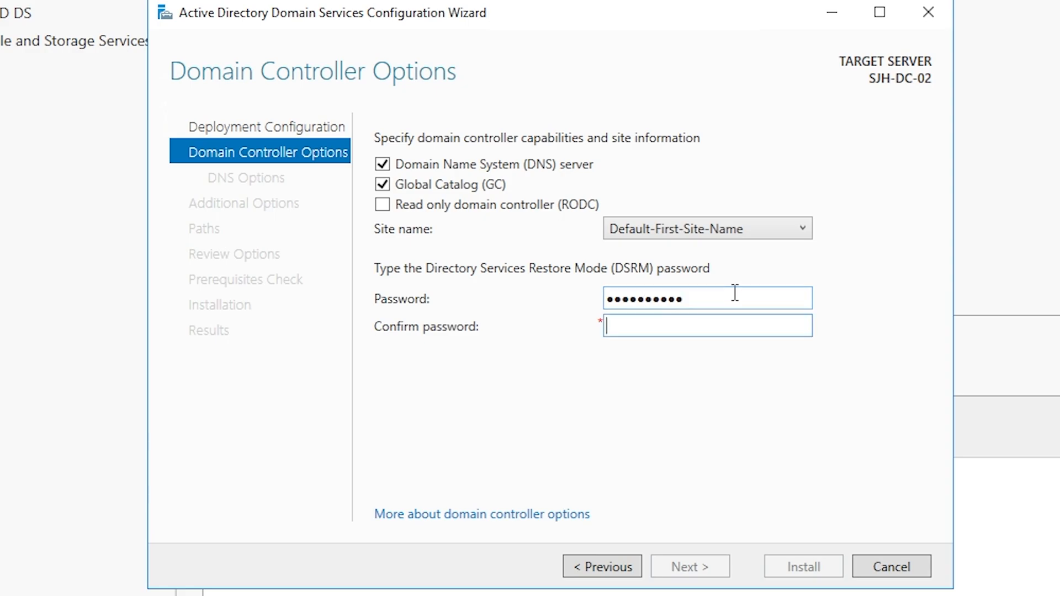
text(••••••••••)
click(697, 577)
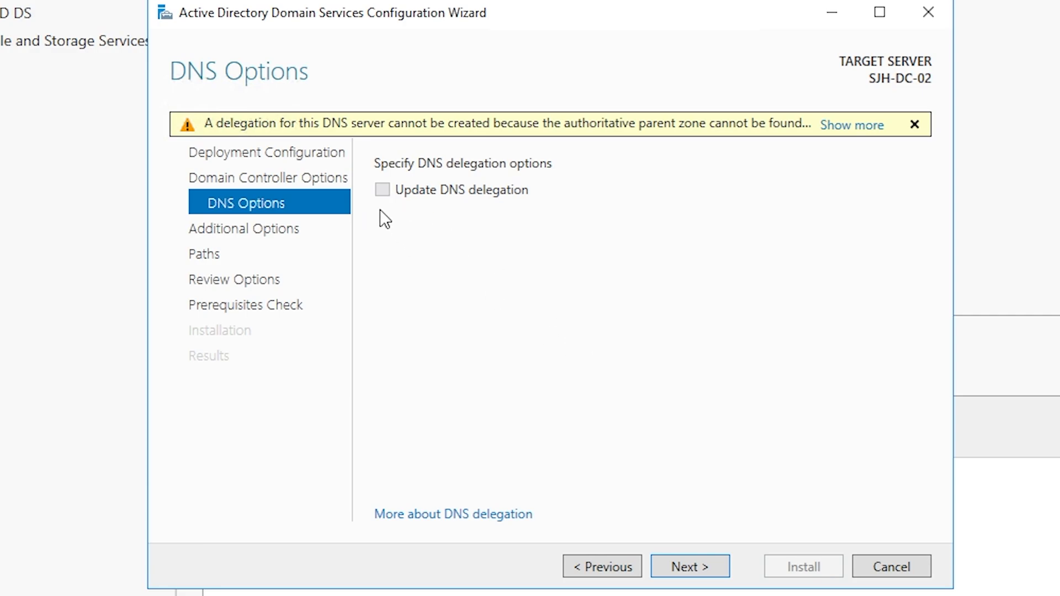
Accept default DNS options, any-DC replication and default database, log and SYSVOL paths, then run prerequisites
click(914, 125)
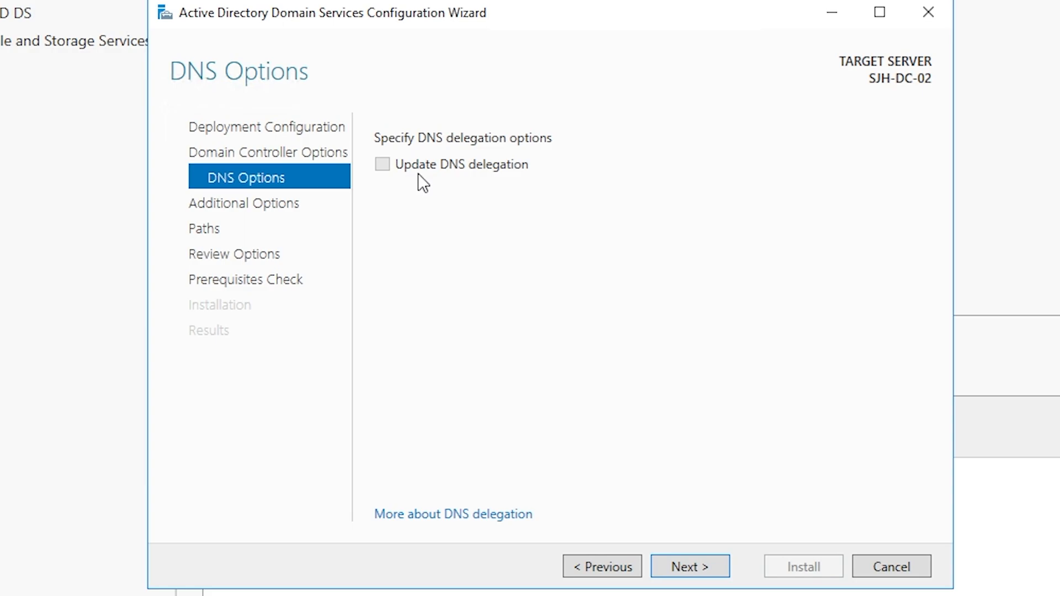
click(698, 563)
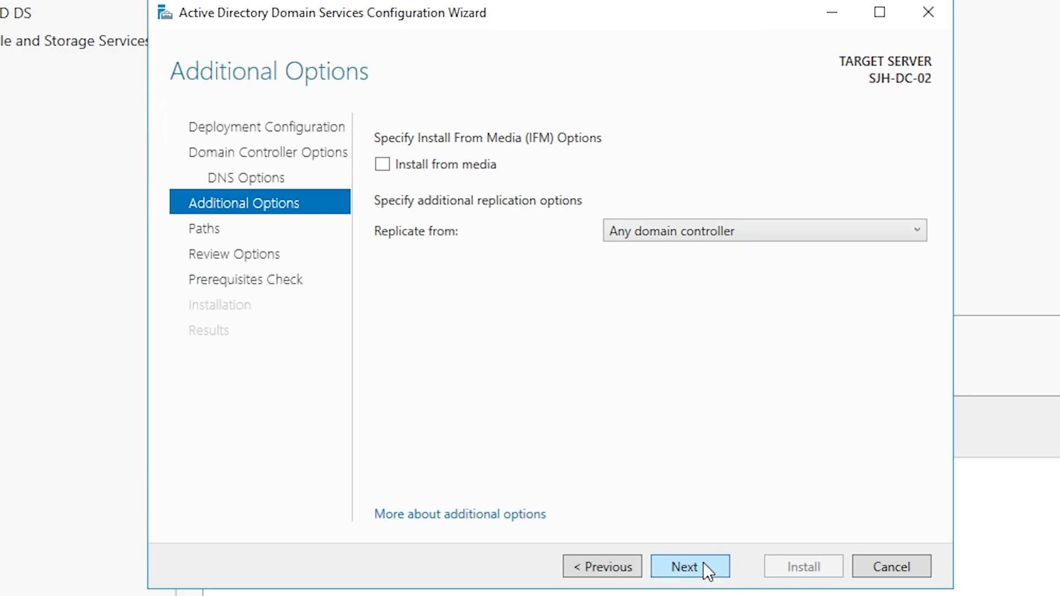
click(703, 562)
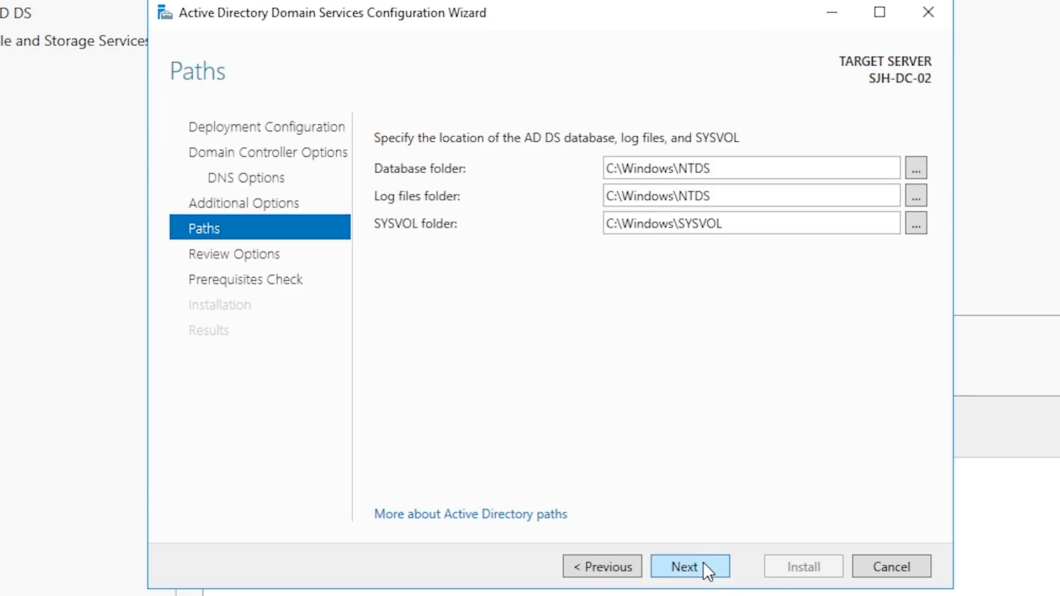
click(703, 562)
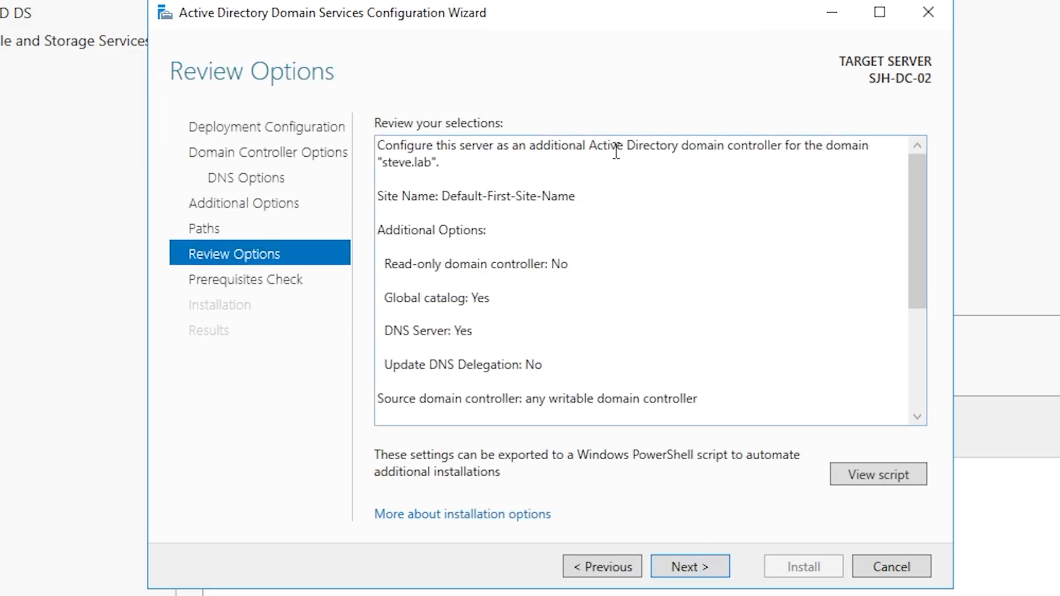
scroll(694, 347, down, 4)
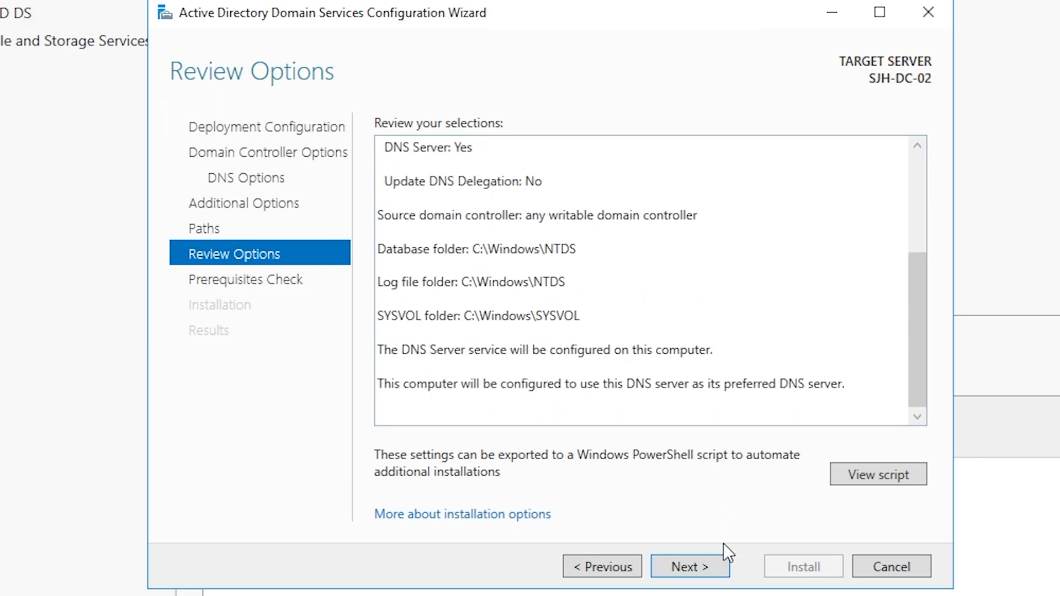
click(701, 562)
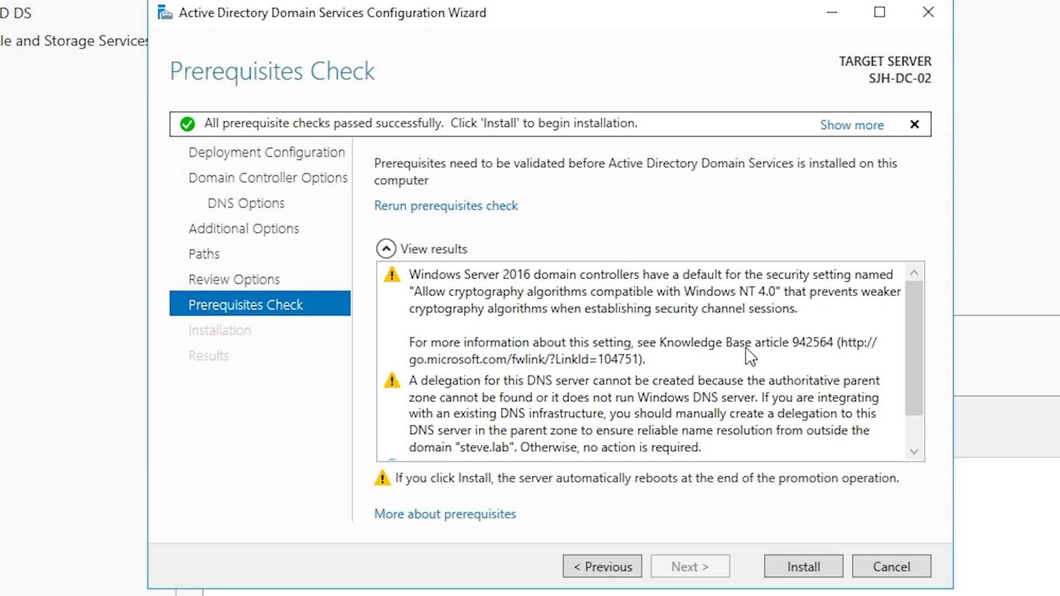
Scroll the prerequisites results to read the warnings and the all-checks-passed message
scroll(745, 347, down, 1)
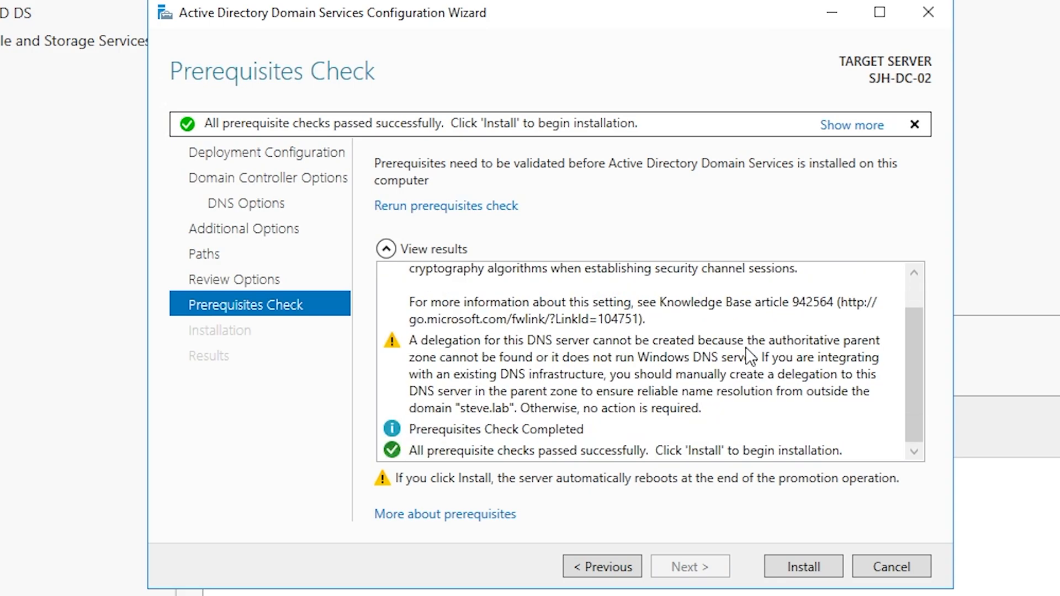
scroll(746, 348, up, 1)
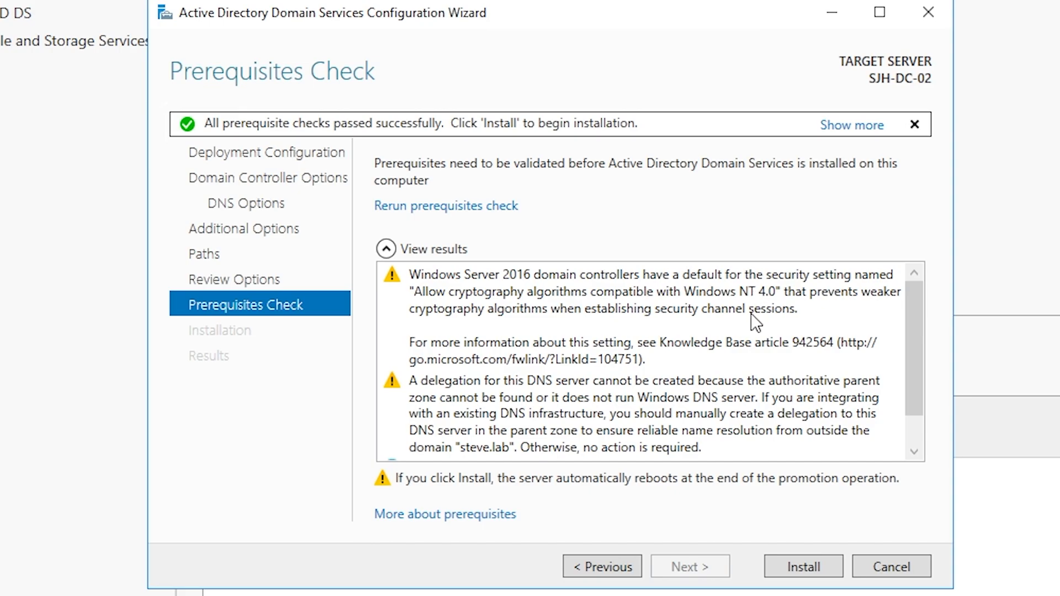
scroll(755, 320, down, 1)
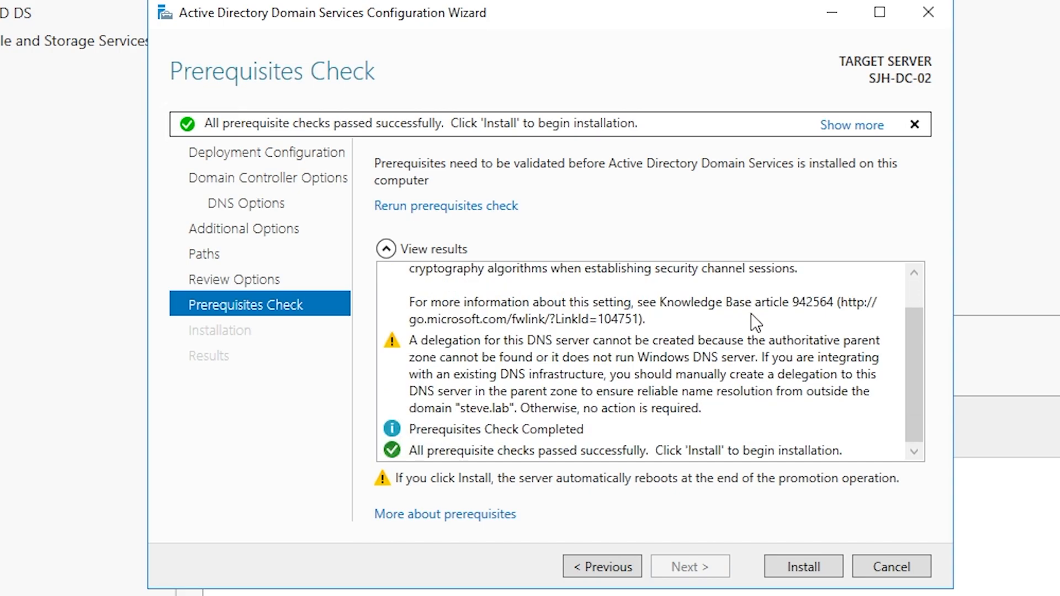
Run the AD DS installation to promote SJH-DC-02, then dismiss the sign-out notice
click(803, 568)
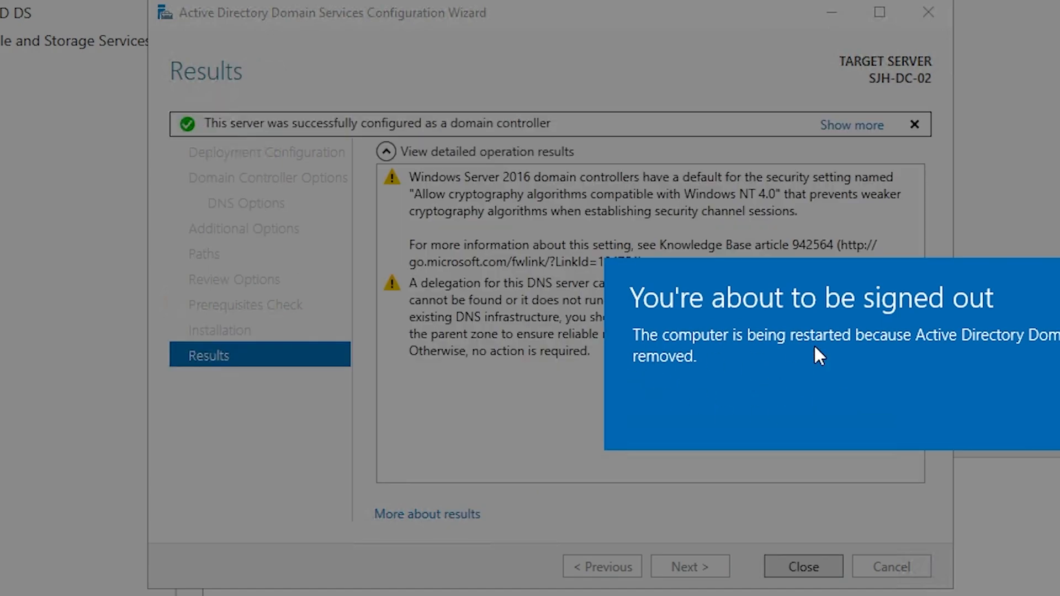
click(1056, 372)
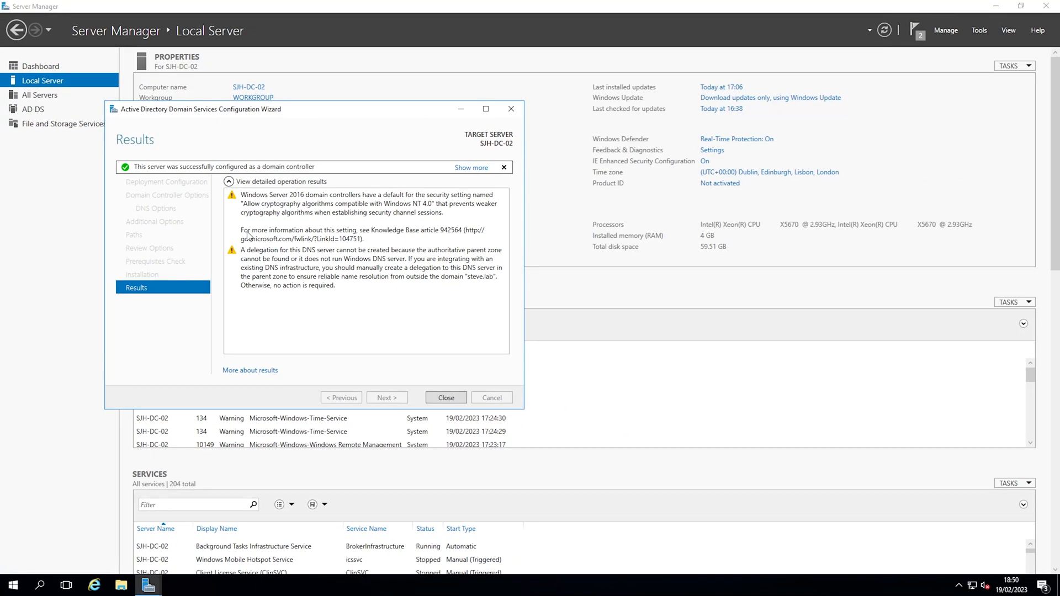
Close the completed promotion wizard's Results page so SJH-DC-02 restarts
click(460, 400)
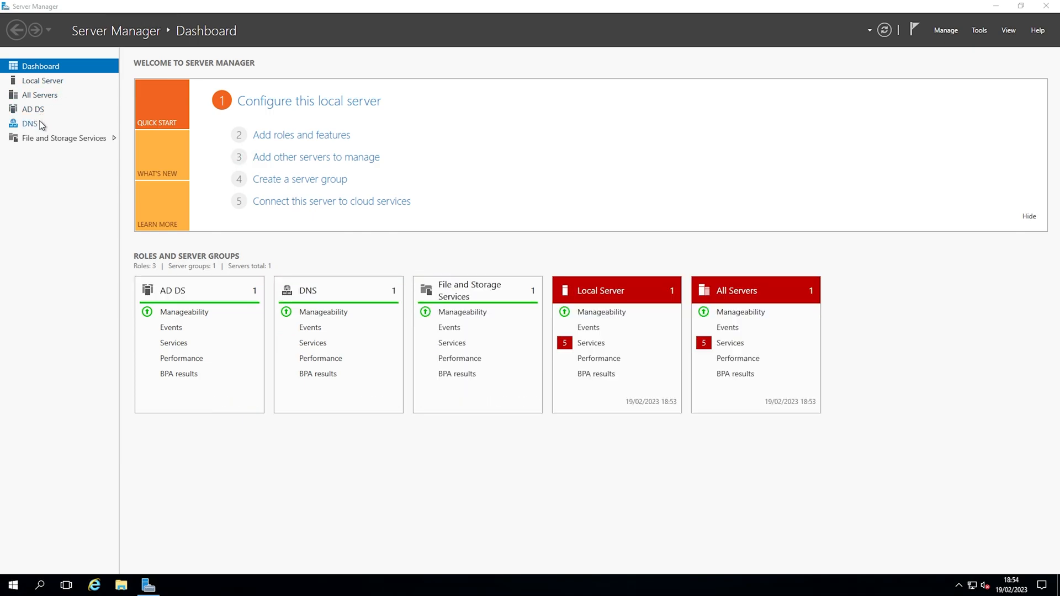
Launch DNS Manager for SJH-DC-02 from the DNS role page and open the steve.lab forward lookup zone
click(34, 125)
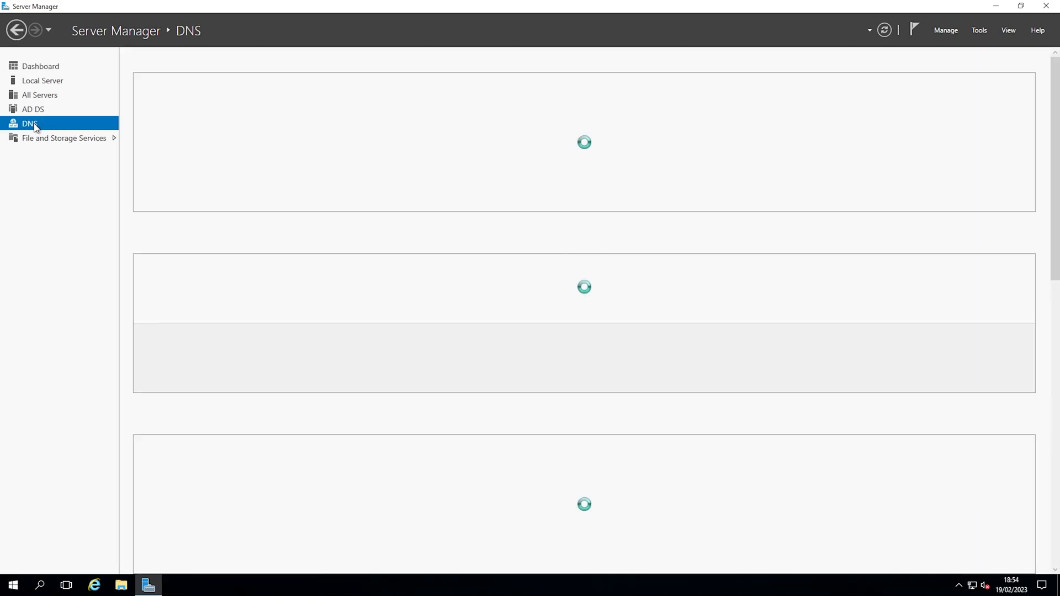
right_click(234, 133)
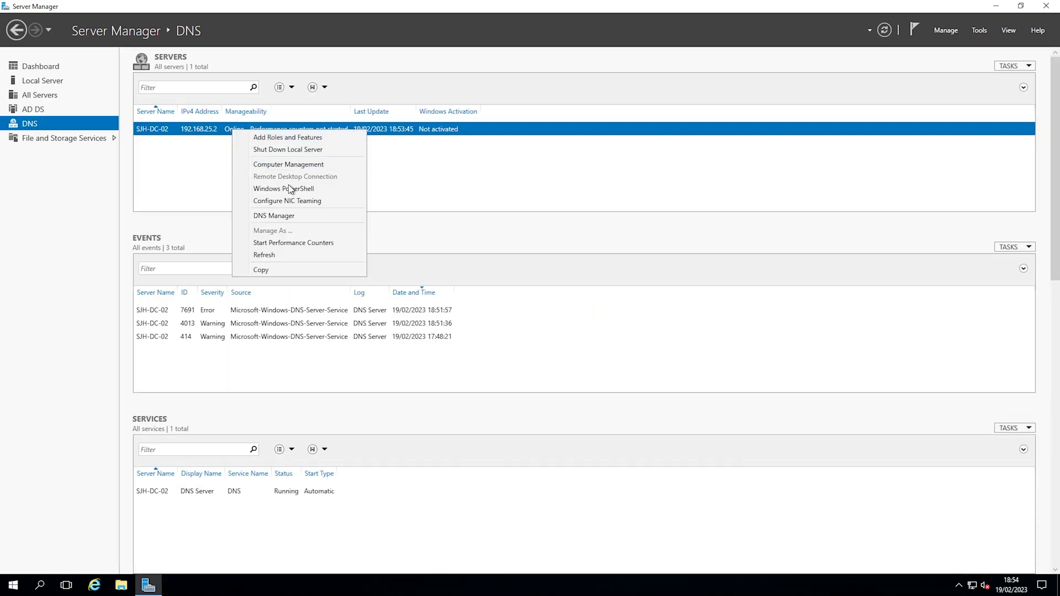
click(299, 214)
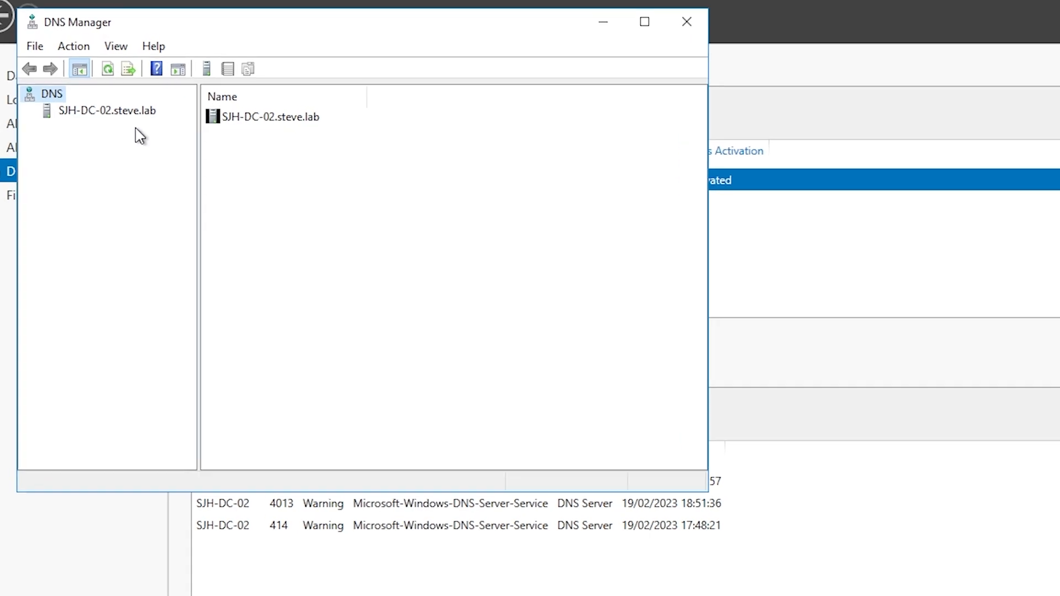
click(94, 94)
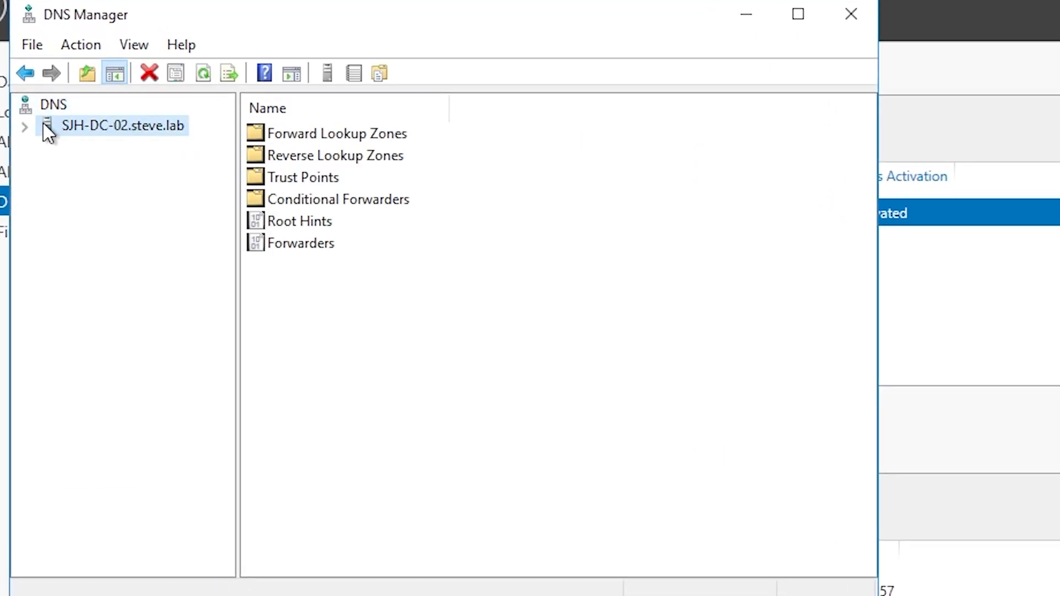
click(24, 126)
click(108, 153)
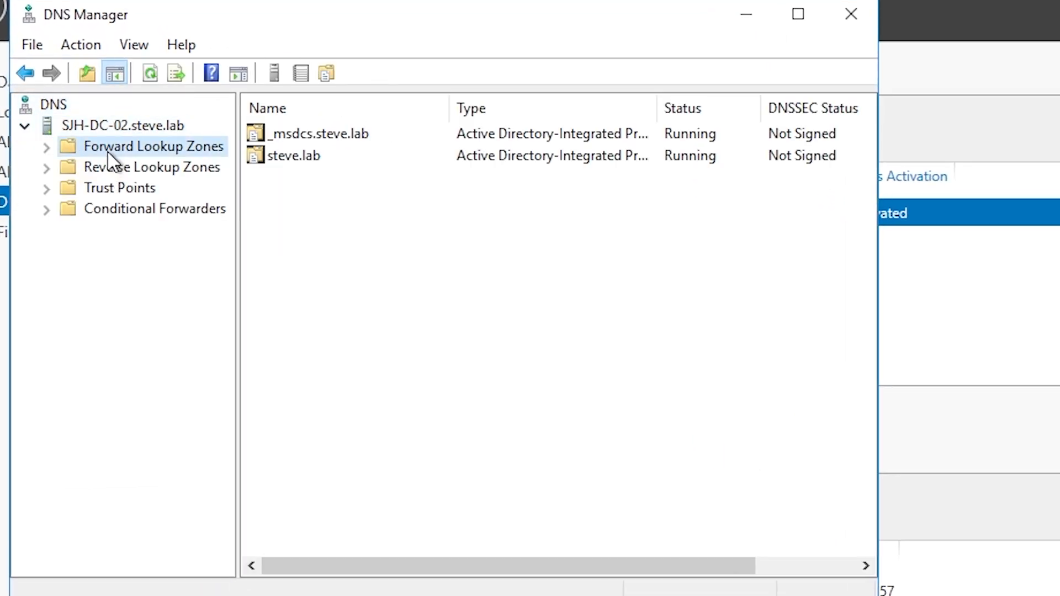
double_click(301, 157)
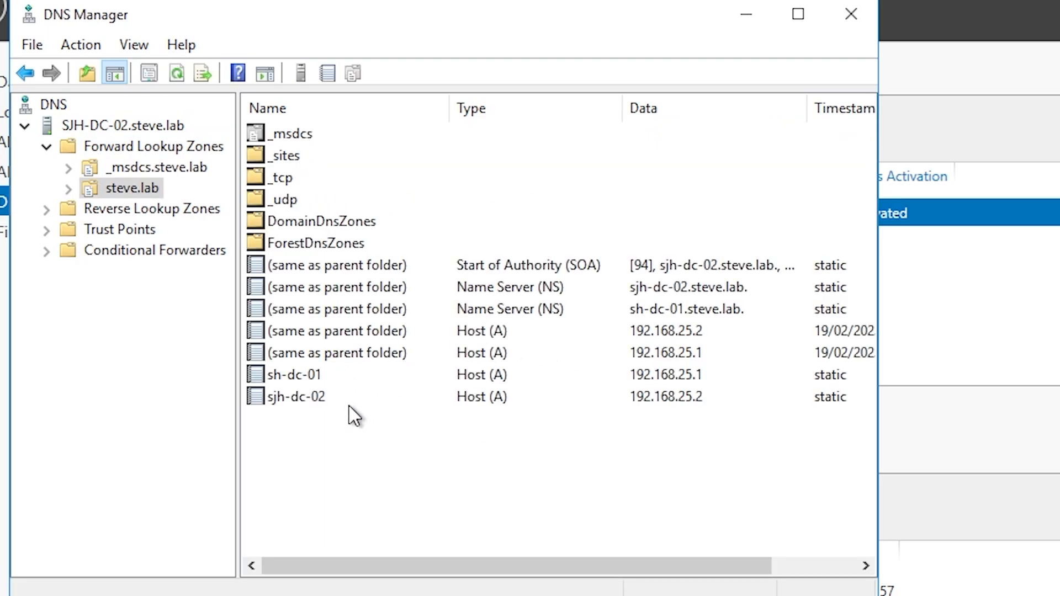
Check the host records sh-dc-01 (192.168.25.1) and sjh-dc-02 (192.168.25.2)
click(320, 376)
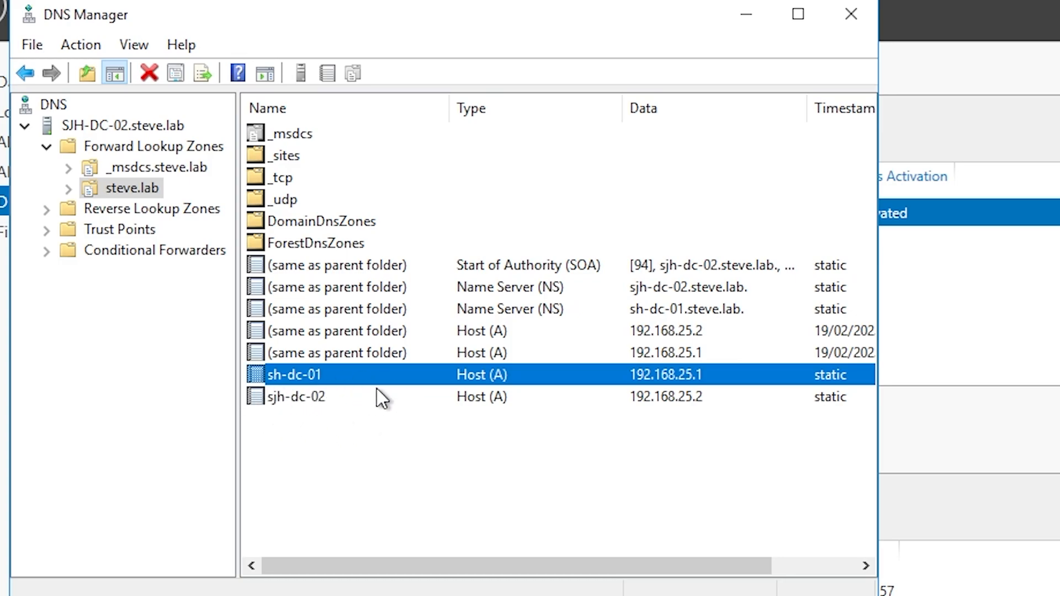
click(302, 396)
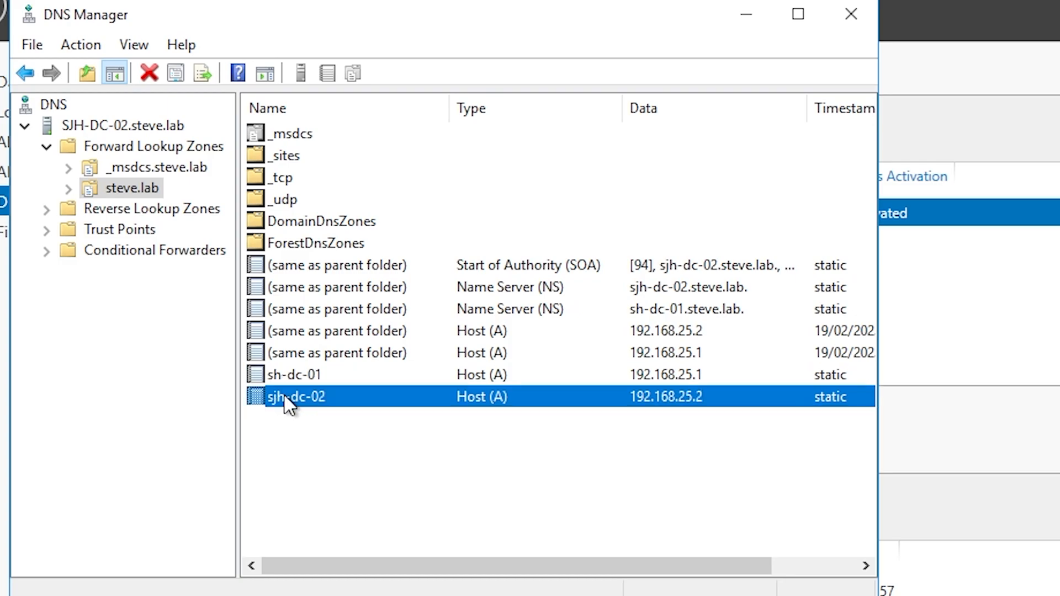
click(303, 374)
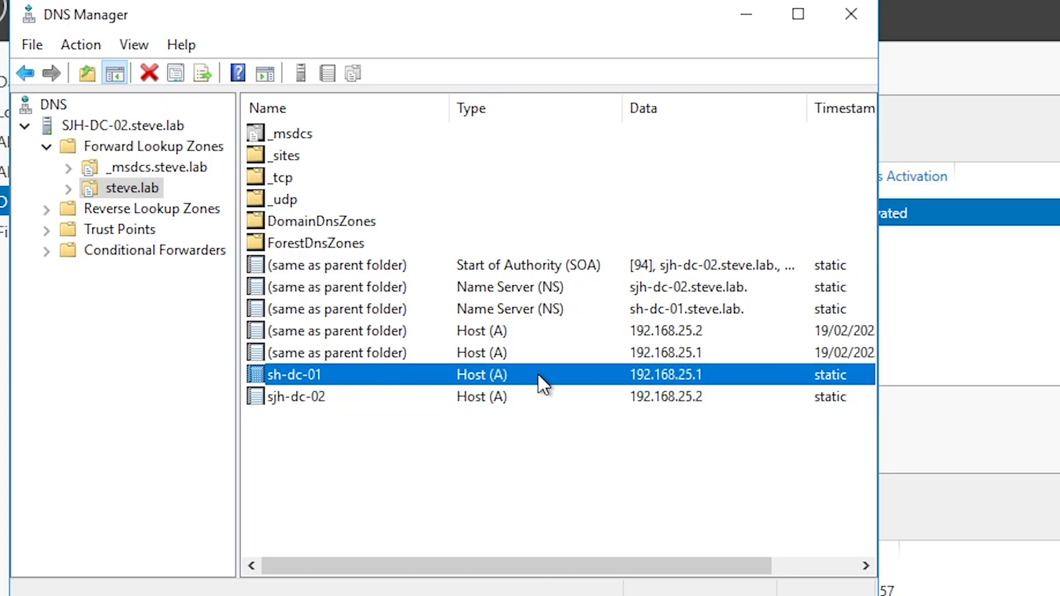
click(704, 398)
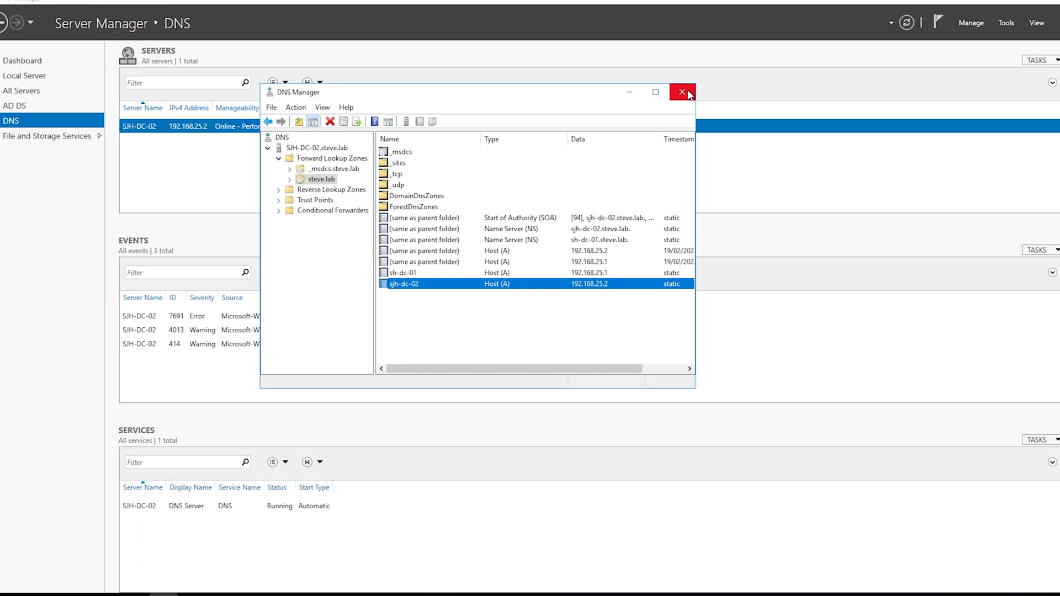
Close DNS Manager and switch Server Manager to the Local Server properties page
click(764, 68)
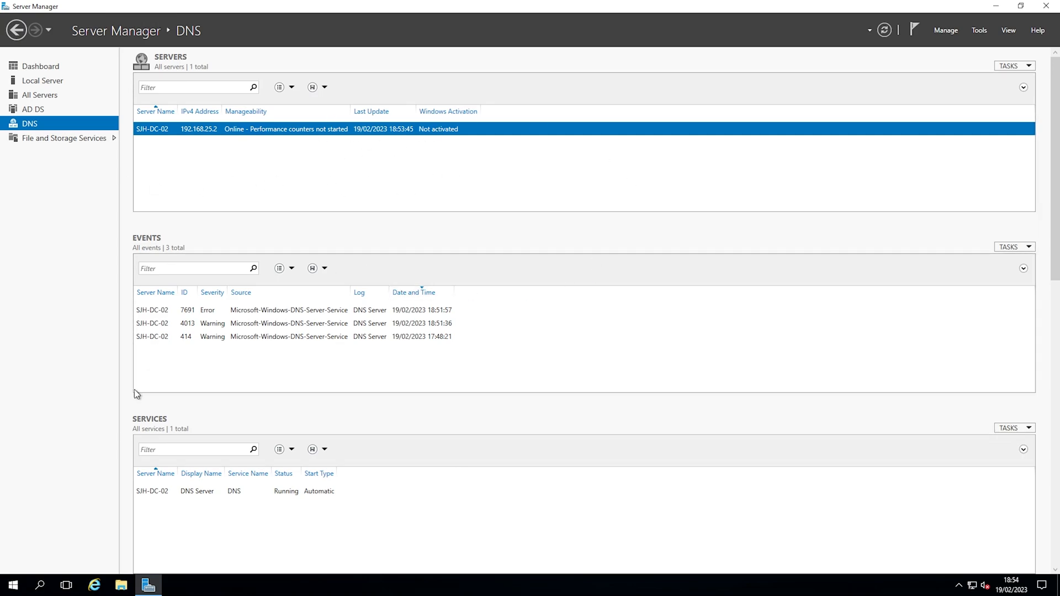
click(41, 83)
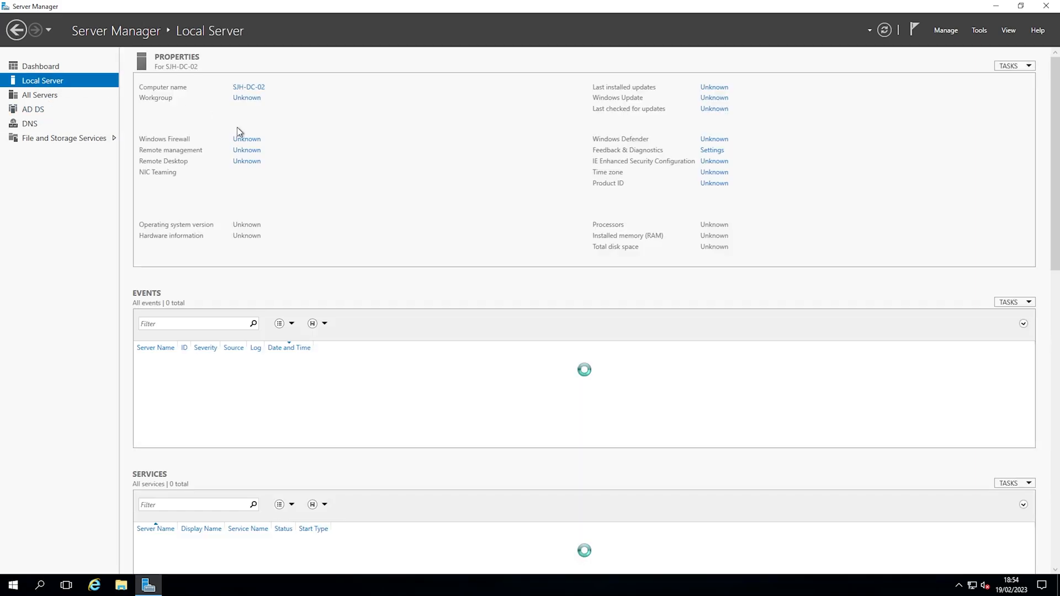